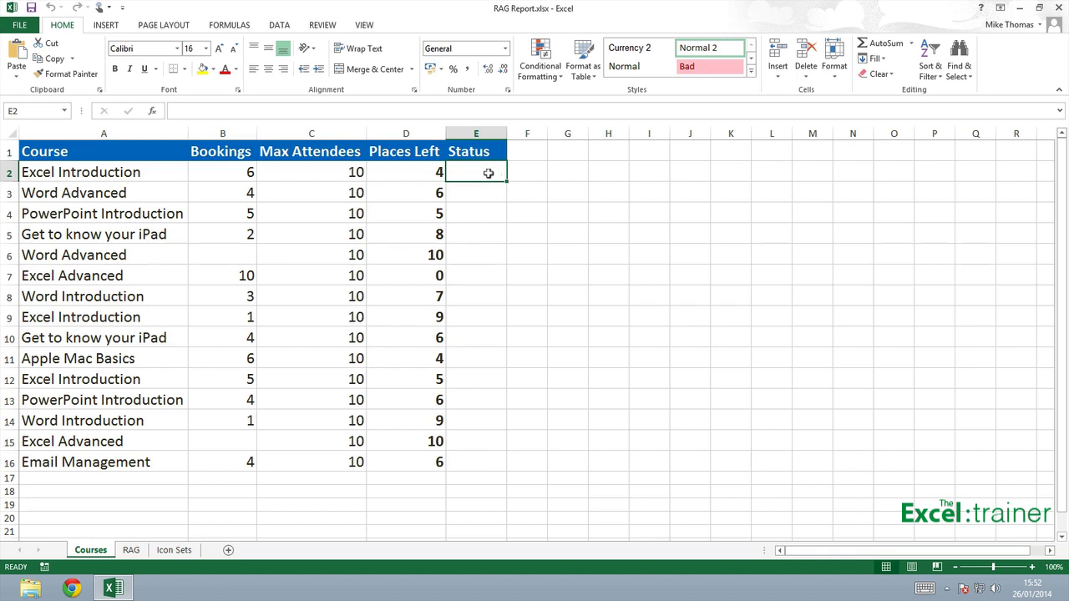
- Start a new conditional formatting rule for Status cells E2:E16 that uses a formula to determine which cells to format
left_click_drag(482, 172, 473, 464)
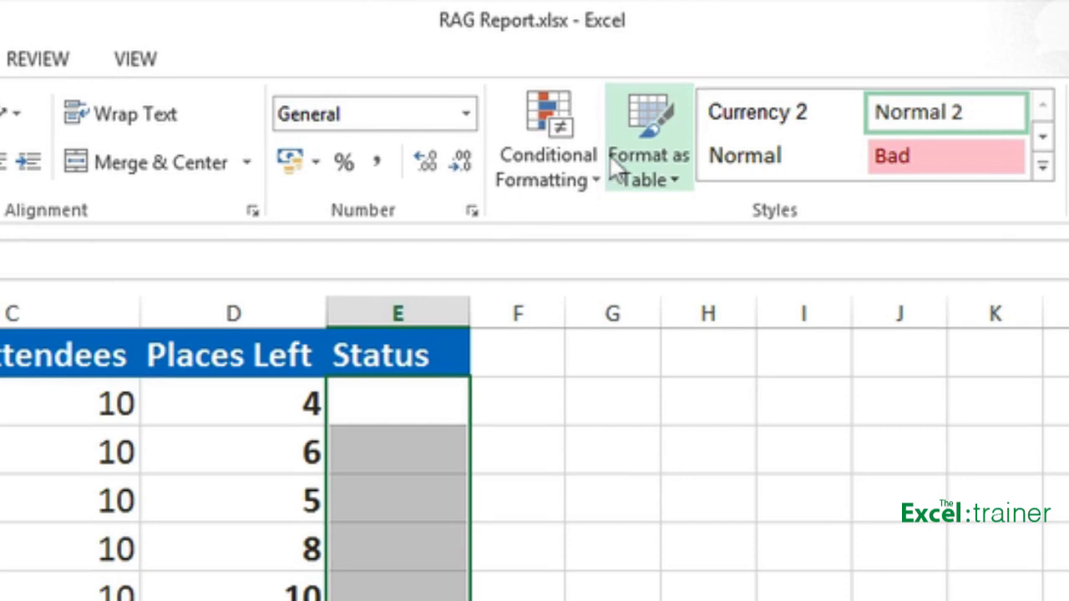
left_click(592, 170)
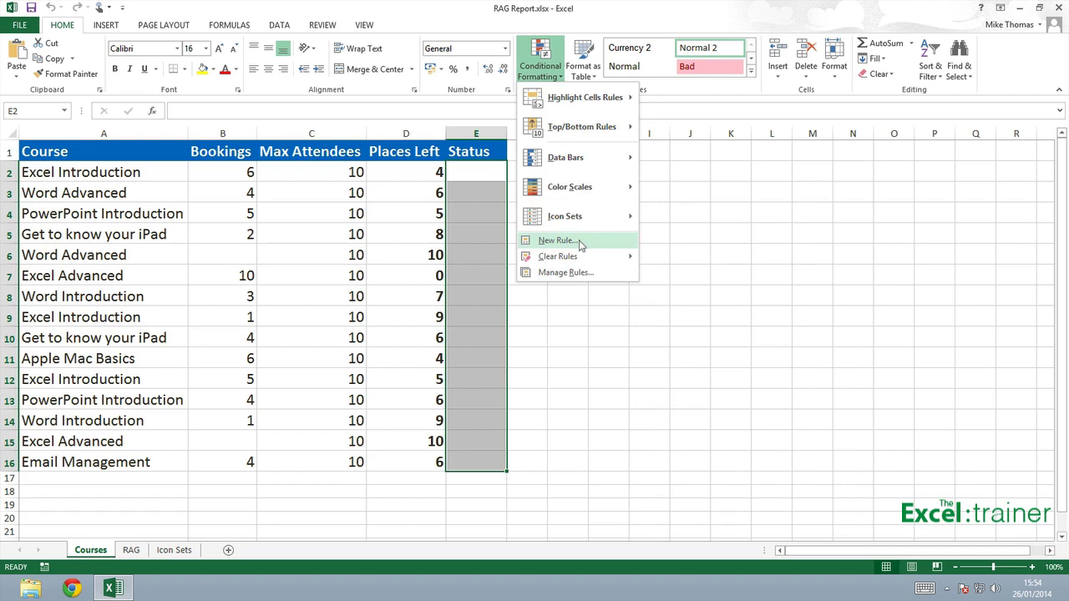
left_click(558, 240)
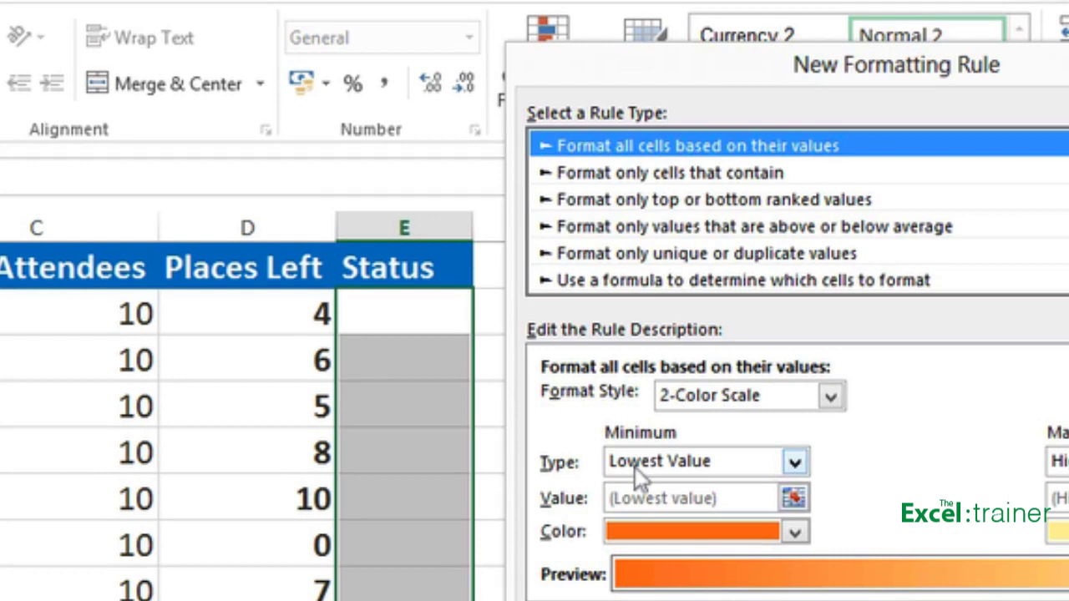
left_click(653, 284)
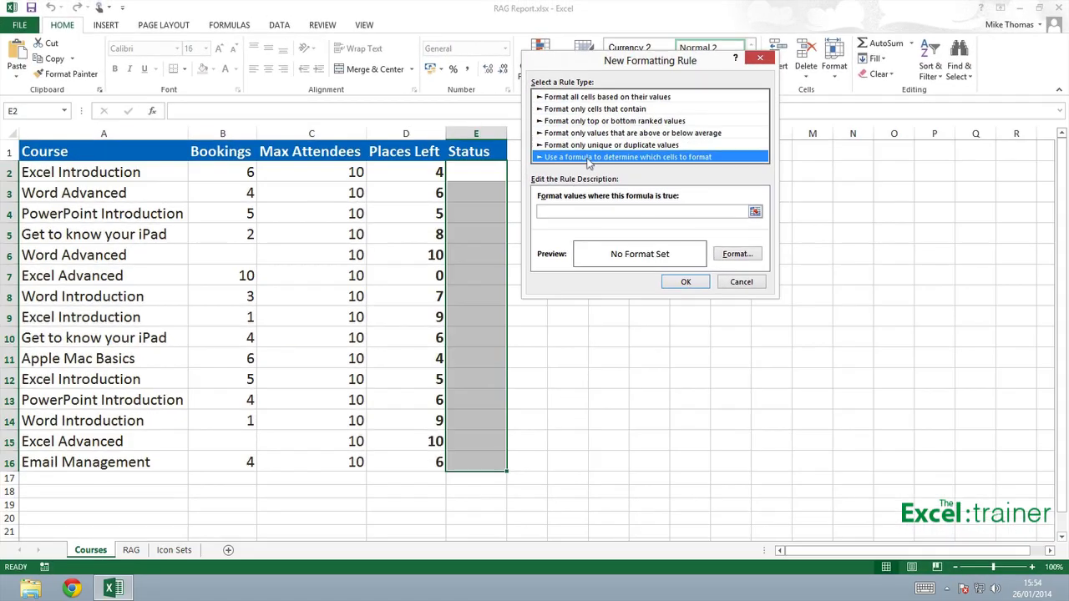
- Enter the rule formula =$B2=$C2, comparing Bookings with Max Attendees using relative row references
left_click(574, 212)
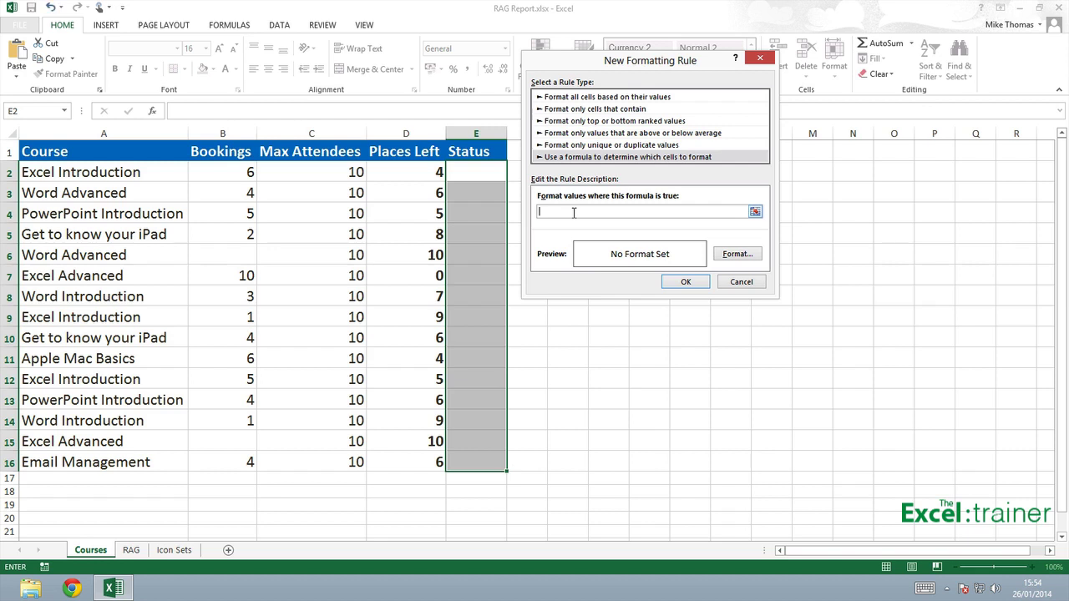
left_click(236, 170)
key("F4")
key("F4")
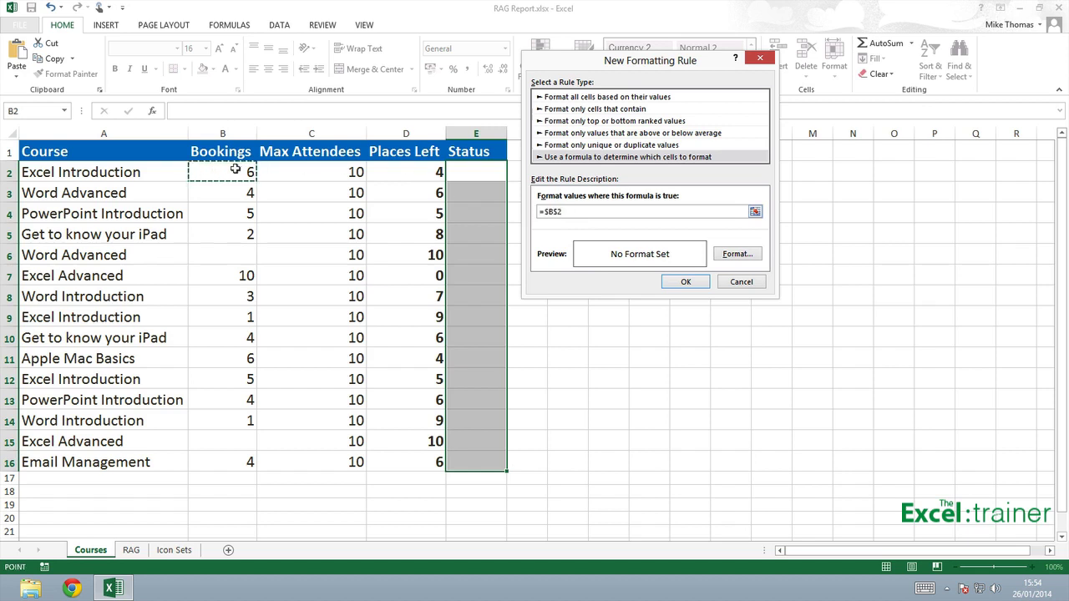
type("=")
left_click(296, 172)
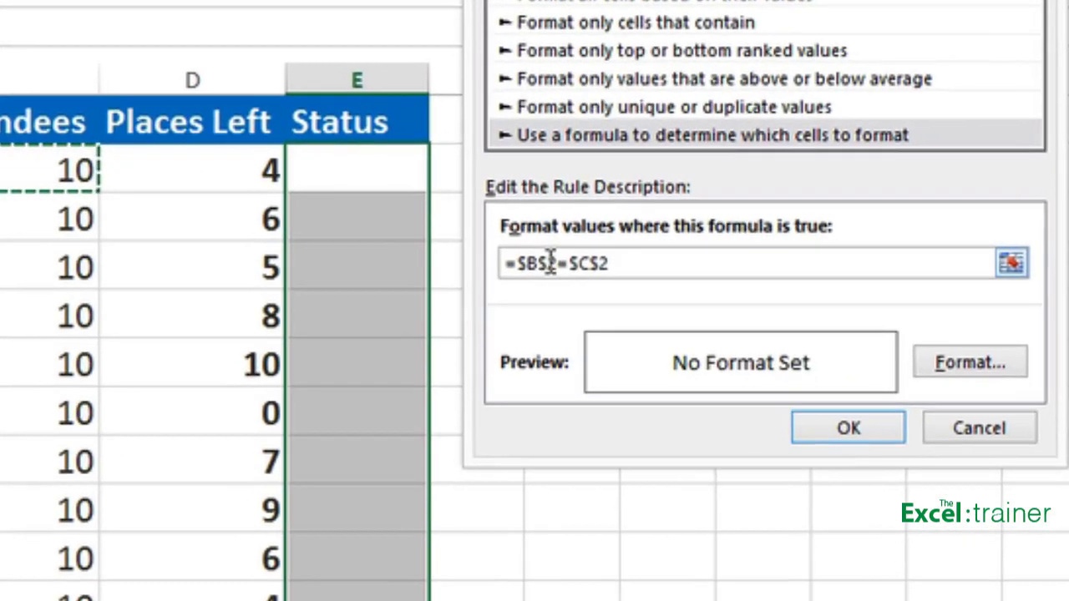
left_click(557, 212)
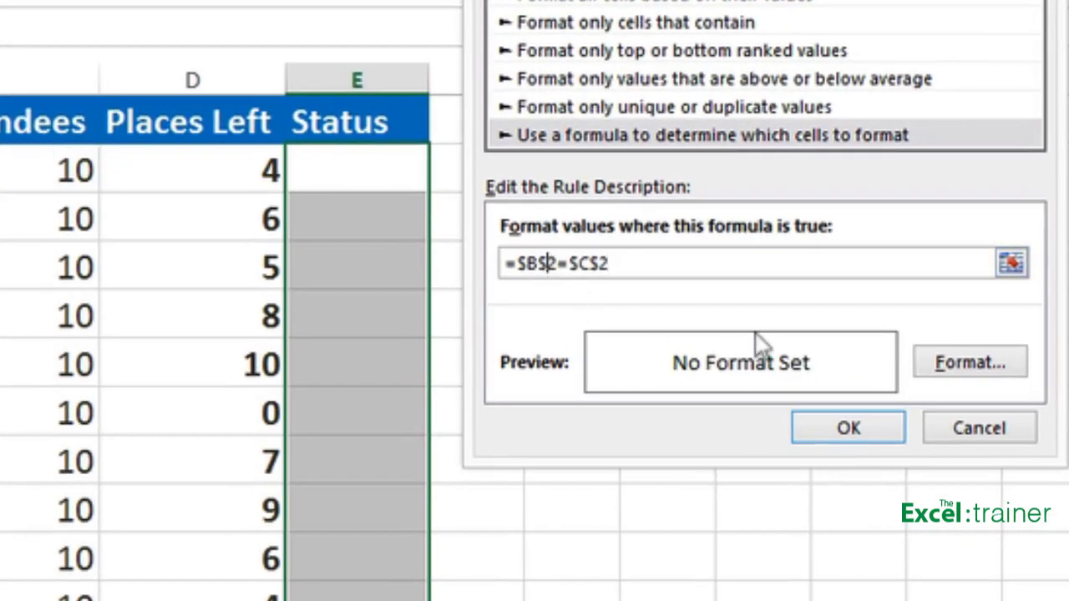
key("BackSpace")
key("BackSpace")
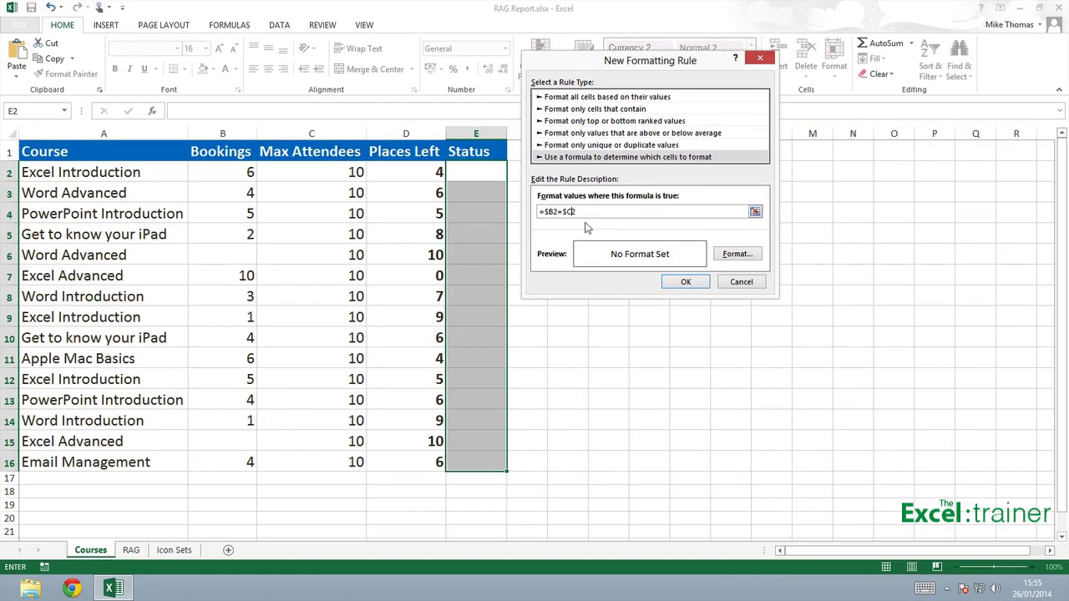
- Choose a bright red background fill as the rule's cell format
left_click(747, 259)
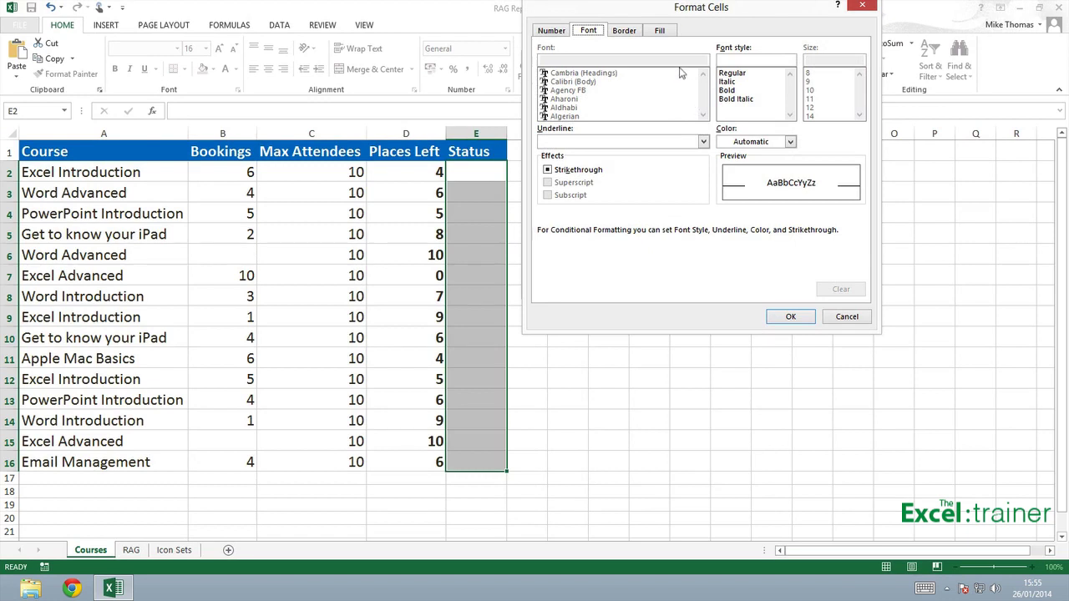
left_click(661, 31)
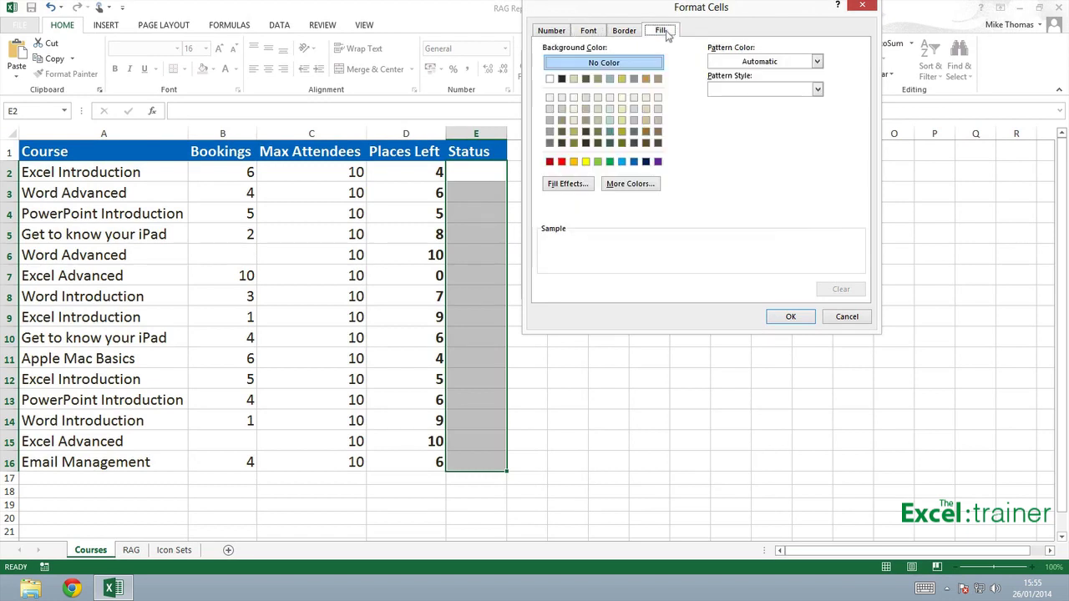
left_click(562, 162)
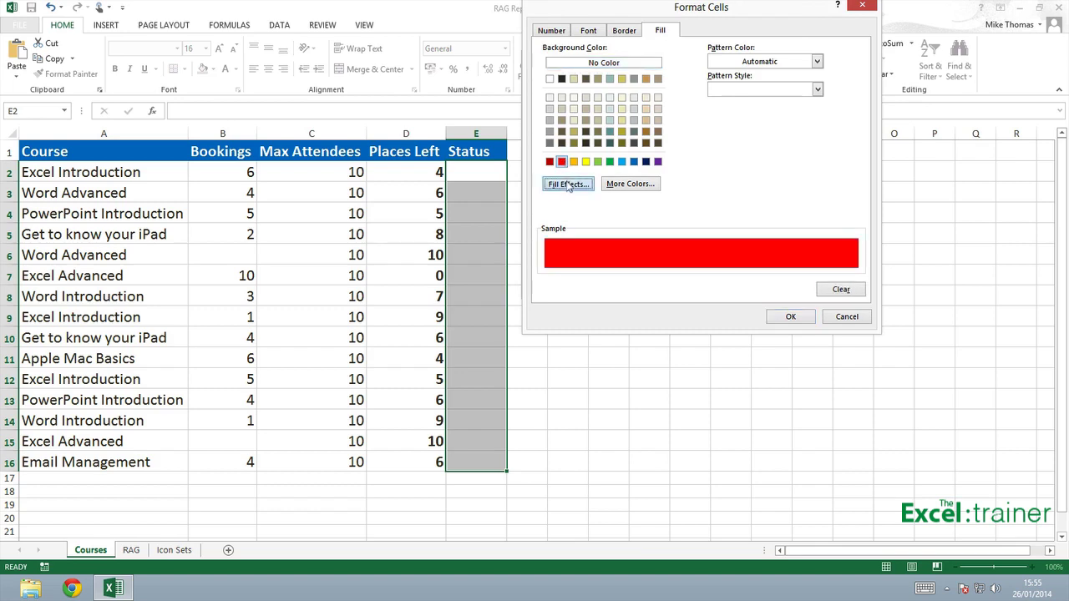
left_click(568, 184)
left_click(804, 307)
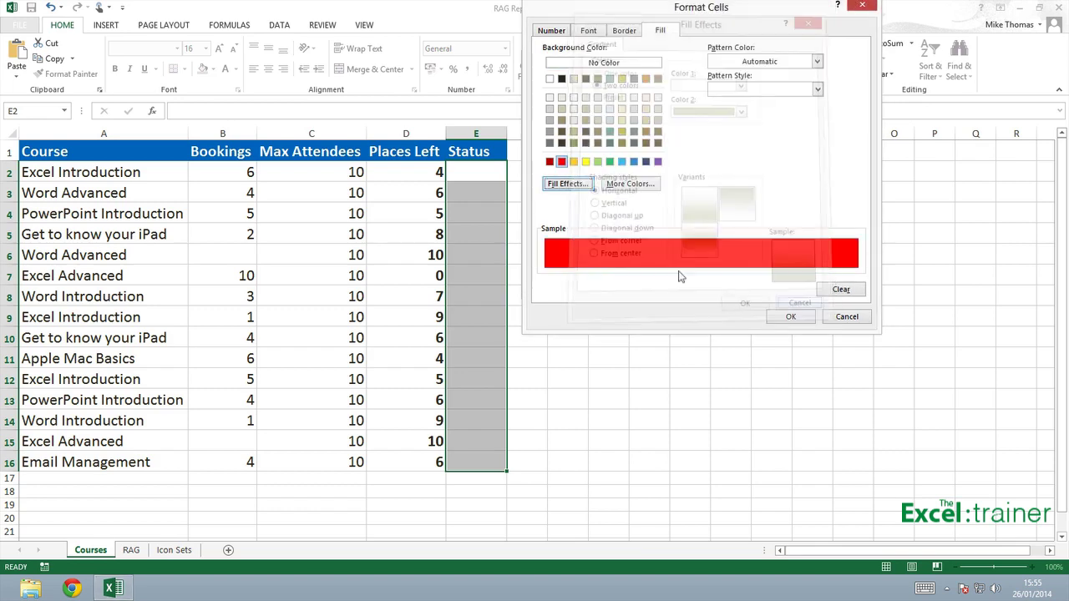
left_click(625, 184)
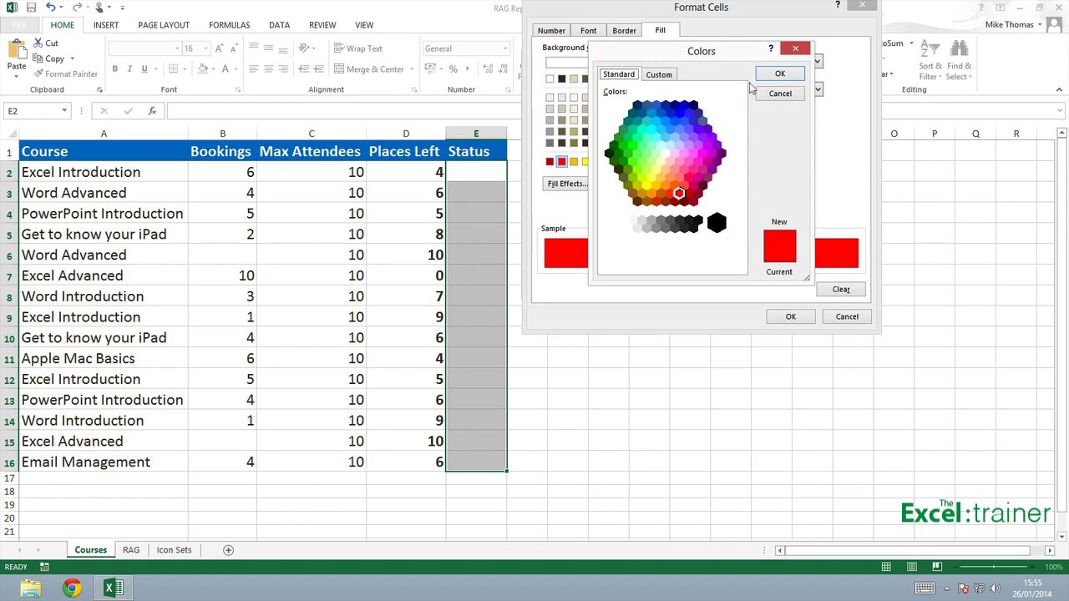
left_click(777, 97)
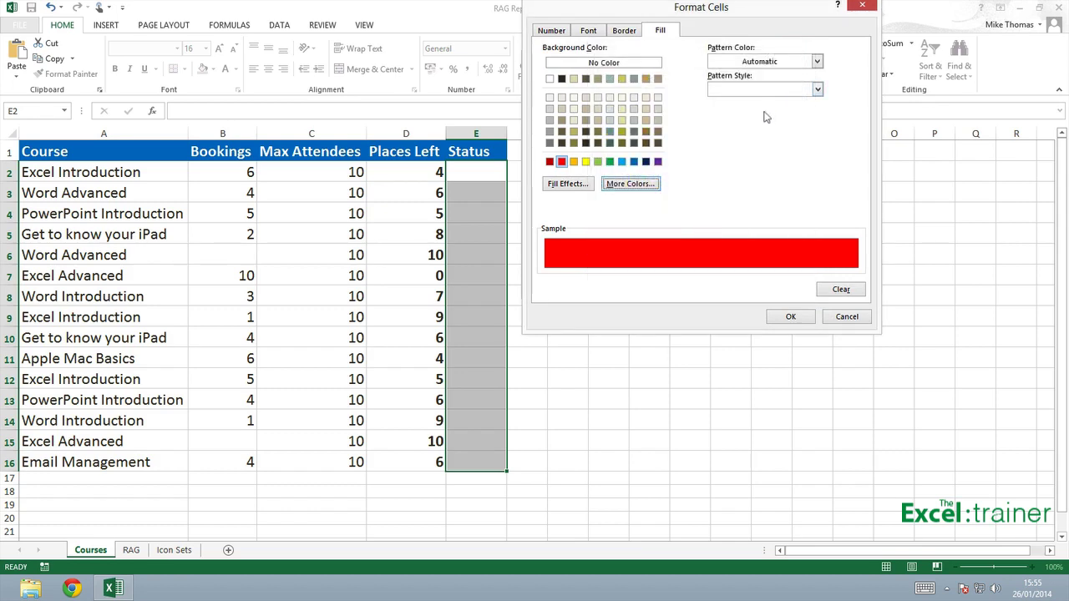
- Accept the red fill and apply the fully booked rule to the Status cells
left_click(790, 317)
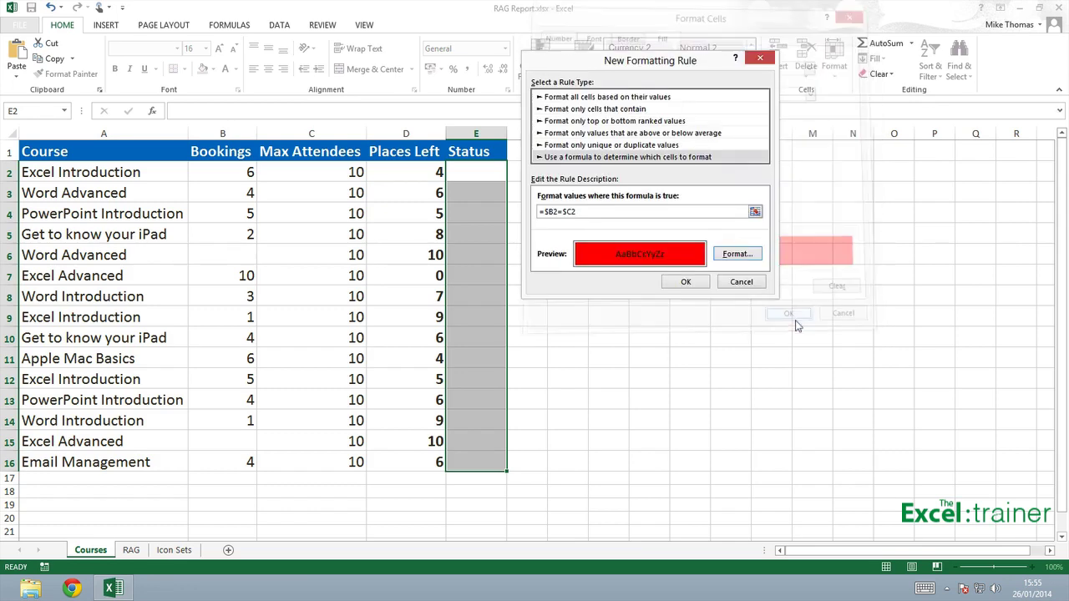
left_click(685, 283)
left_click(680, 281)
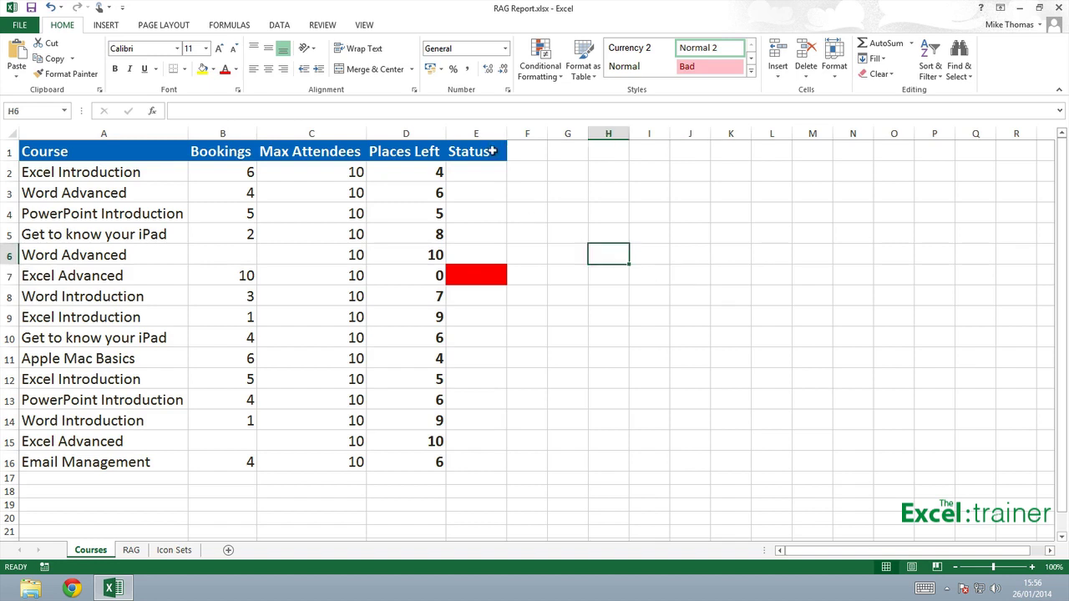
- Start a second conditional formatting rule for E2:E16, again using a formula to determine which cells to format
left_click_drag(481, 166, 477, 462)
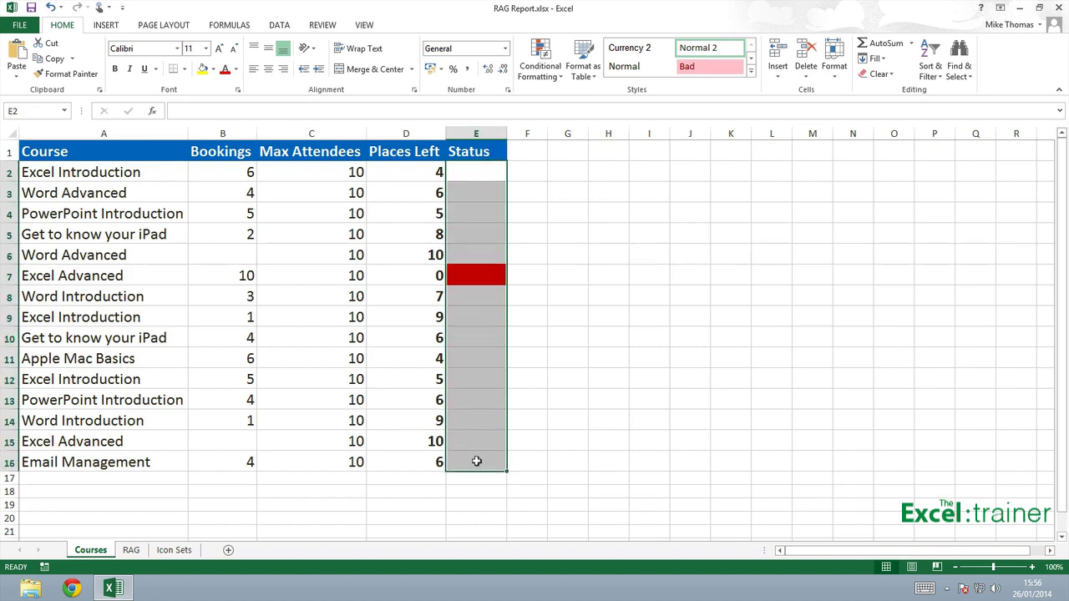
left_click(551, 74)
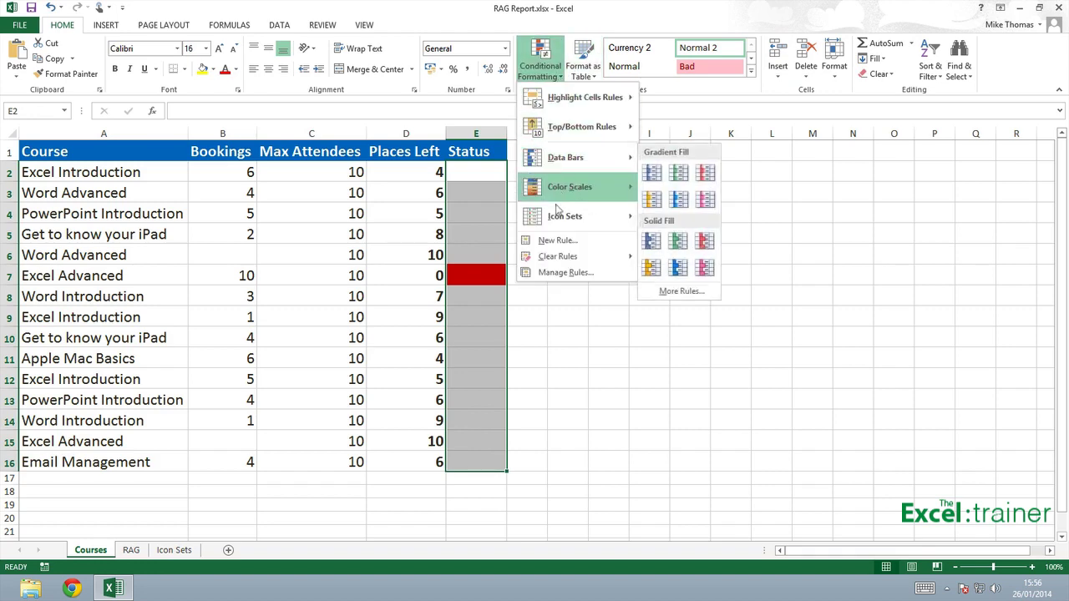
left_click(558, 240)
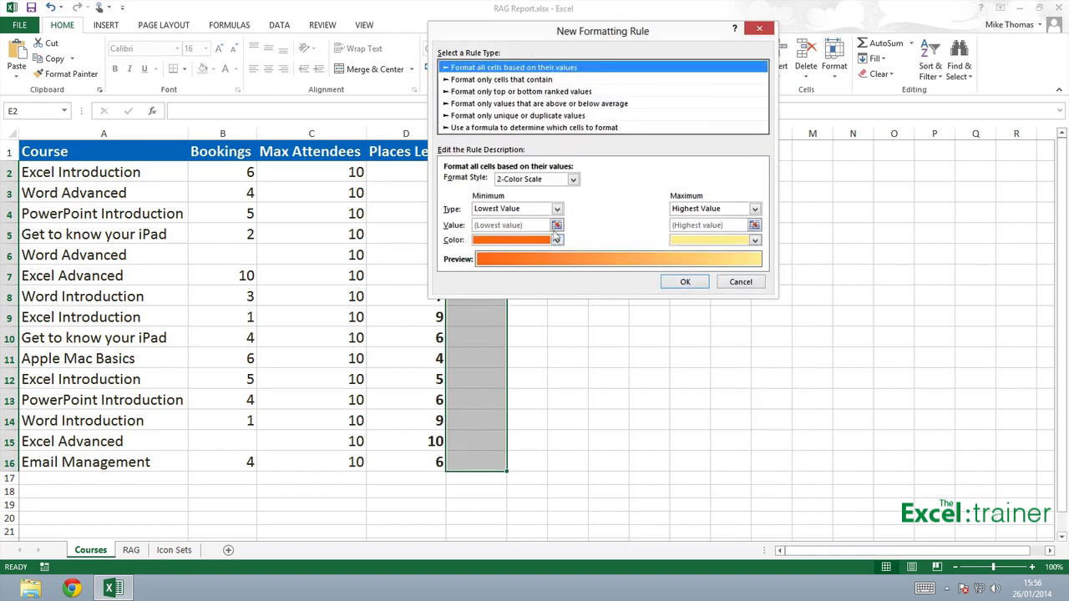
left_click(534, 128)
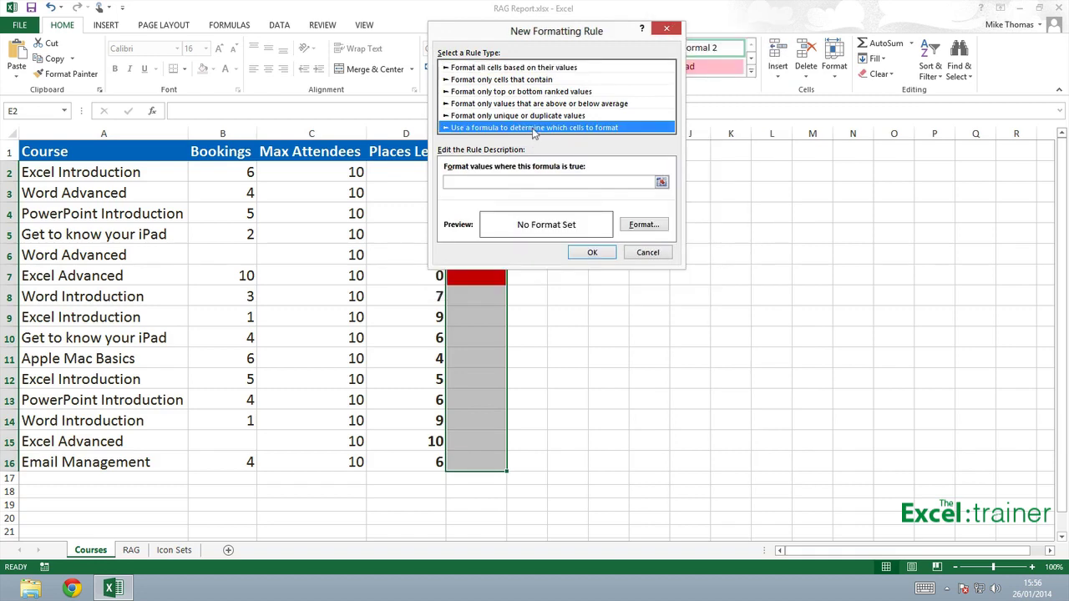
- Enter the second rule's formula =$B2<$C2, moving the dialog aside to pick the Bookings and Max Attendees cells
left_click(531, 180)
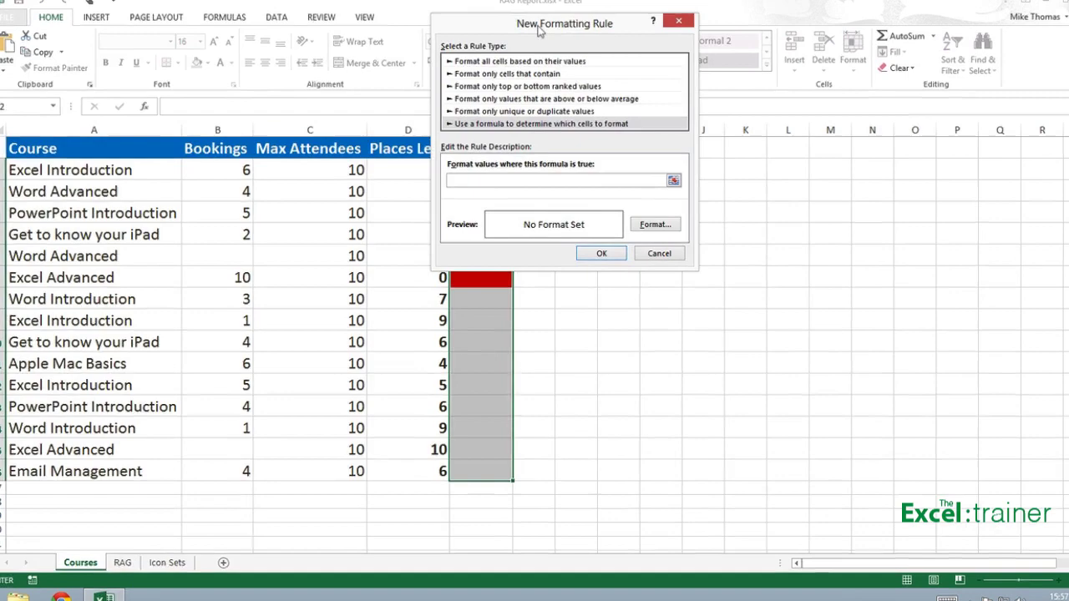
left_click_drag(538, 29, 707, 60)
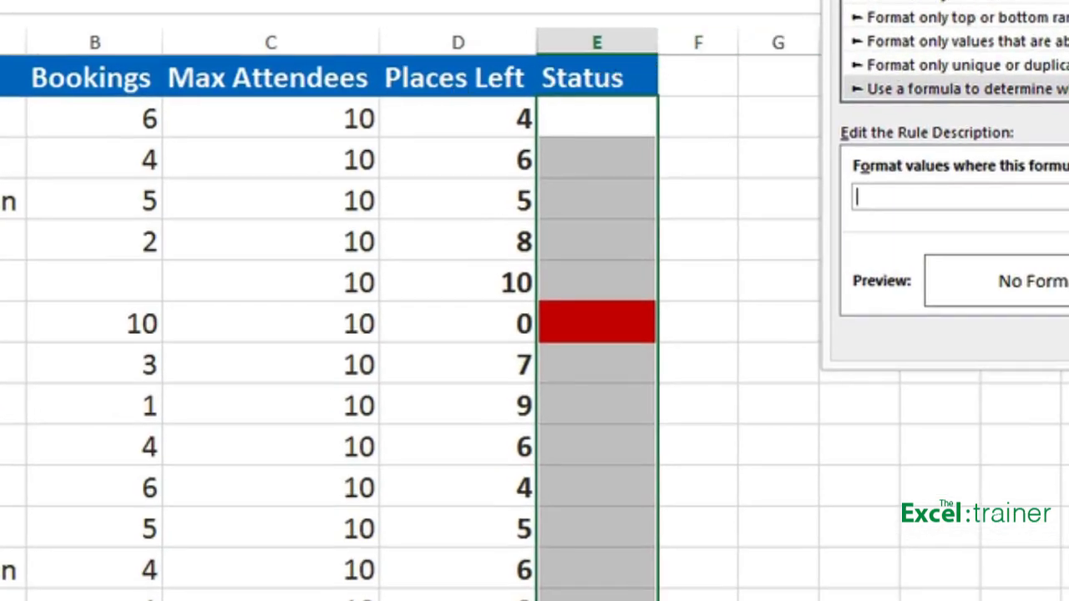
left_click(76, 120)
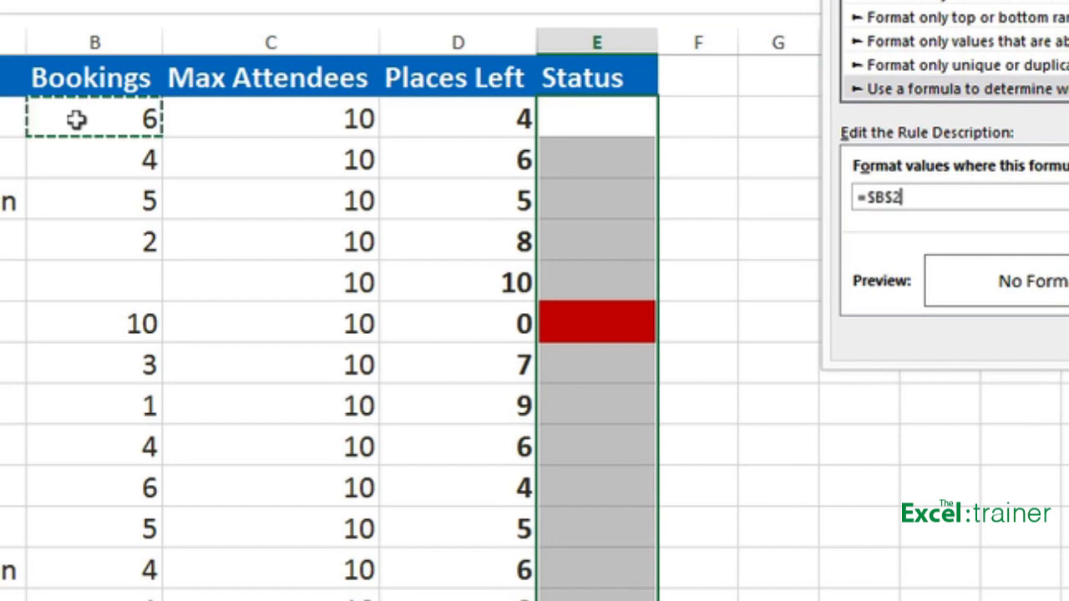
type("<")
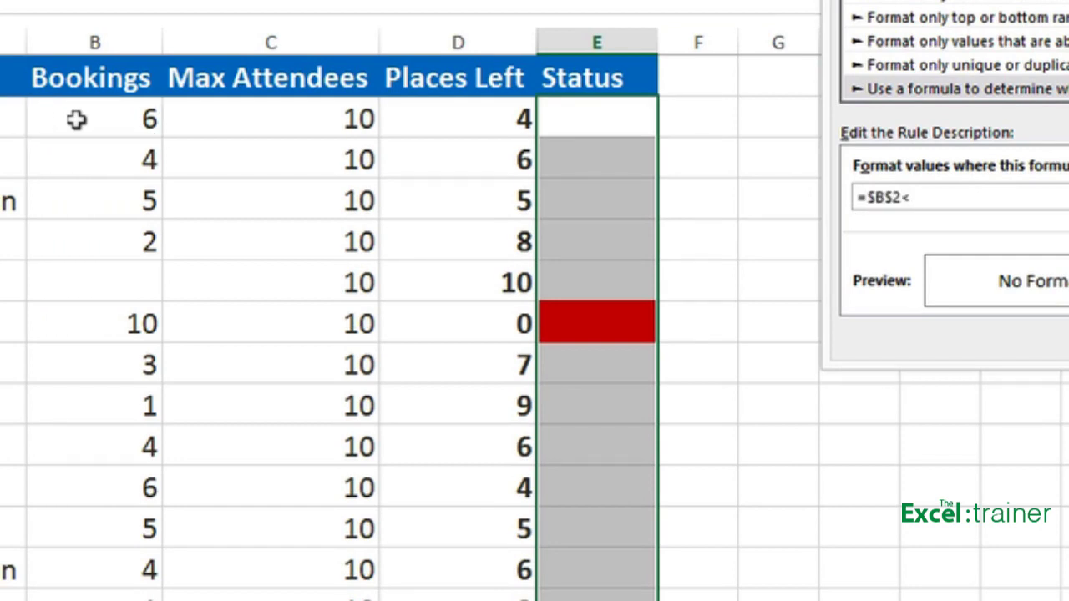
left_click(252, 118)
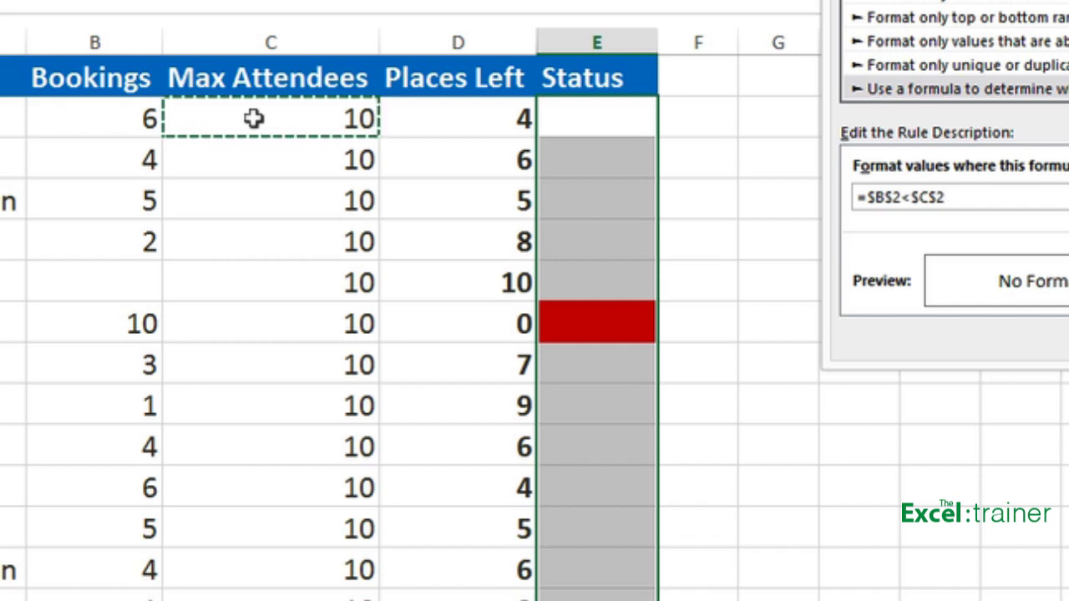
left_click(892, 197)
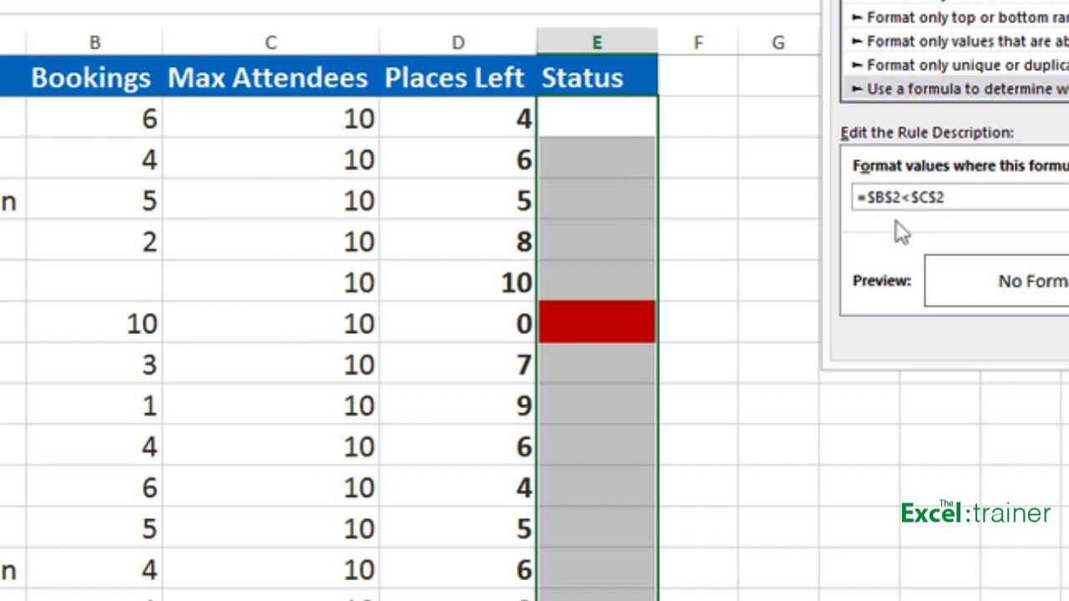
key("BackSpace")
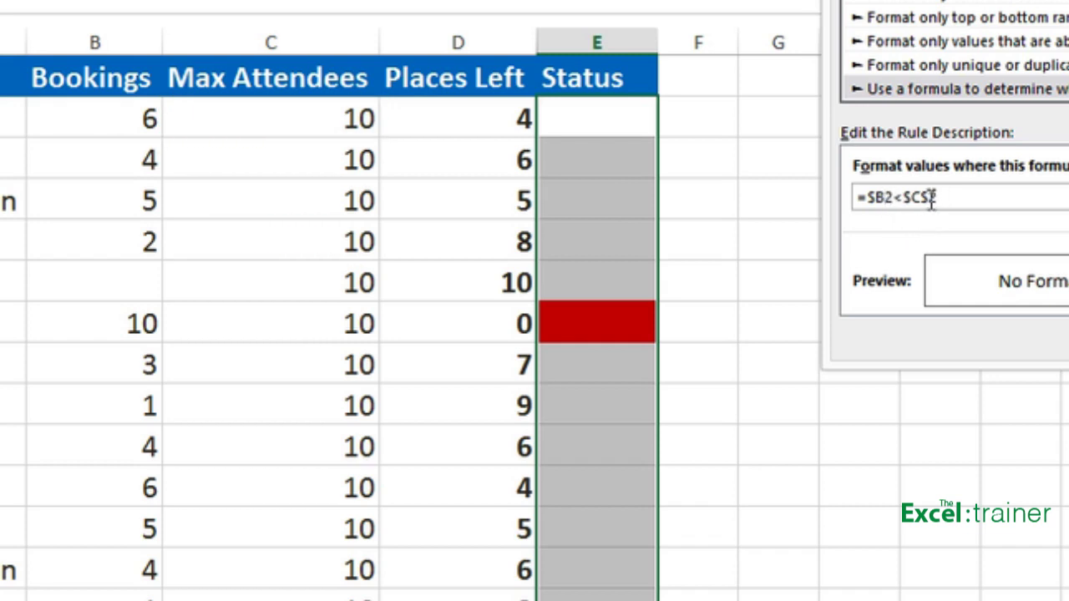
left_click(929, 197)
key("BackSpace")
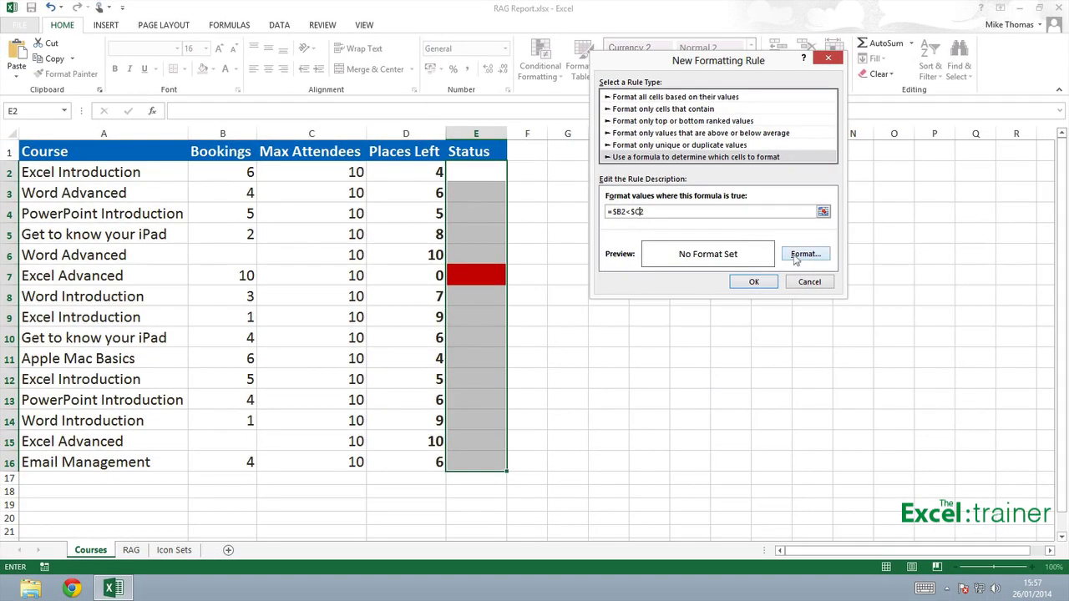
- Give the second rule a light green background fill and apply it to the Status cells
left_click(798, 254)
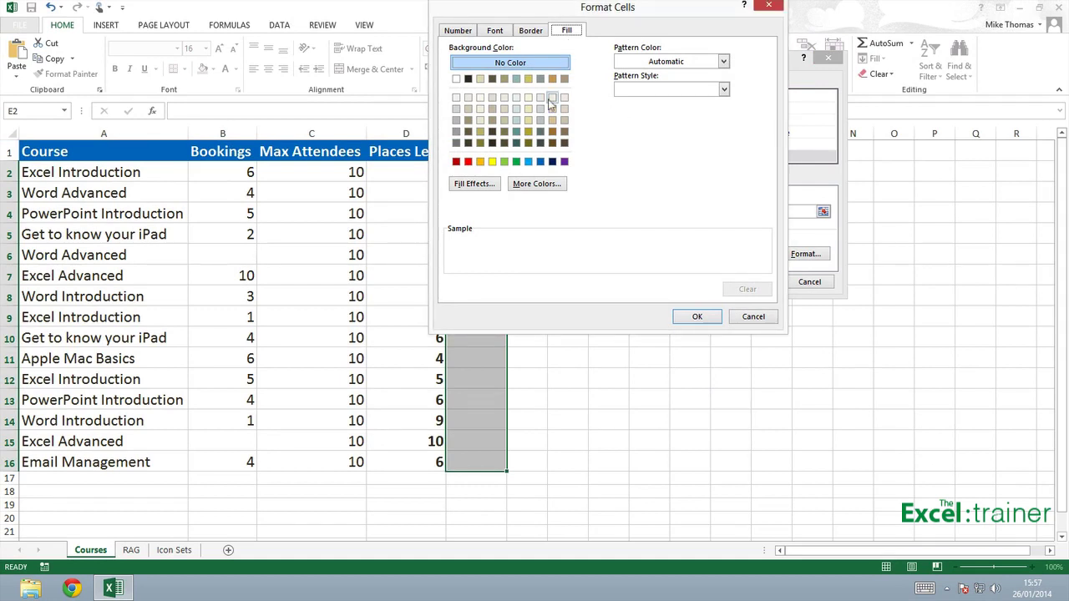
left_click(504, 162)
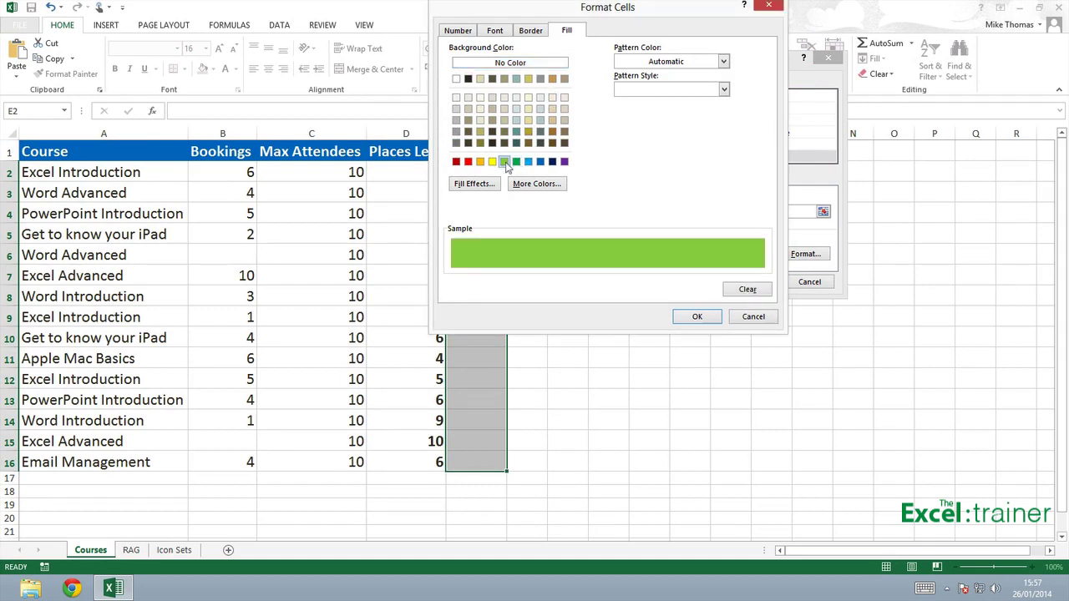
left_click(707, 318)
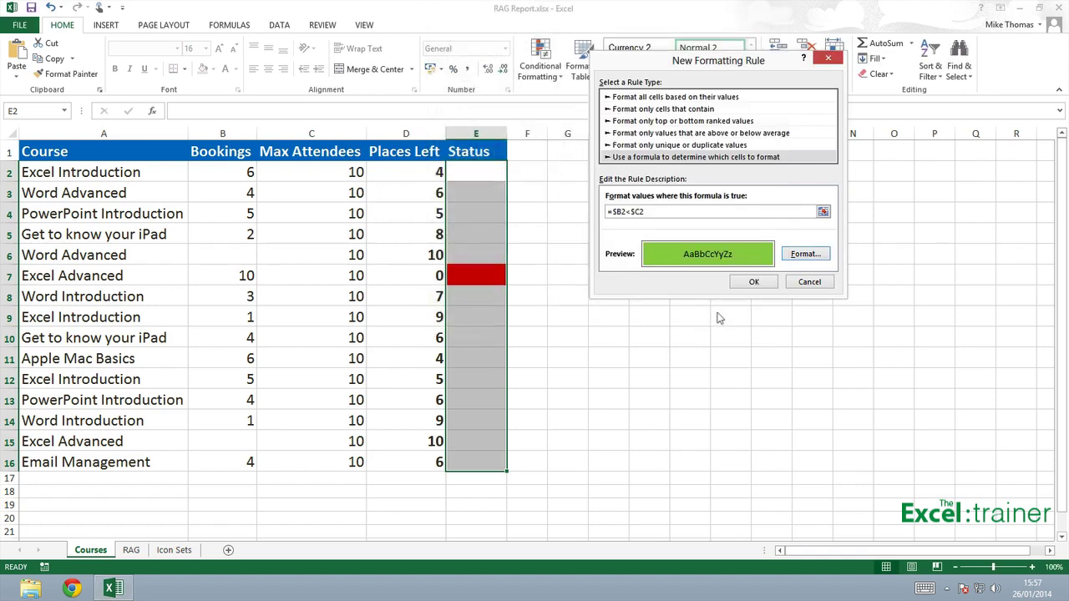
left_click(751, 283)
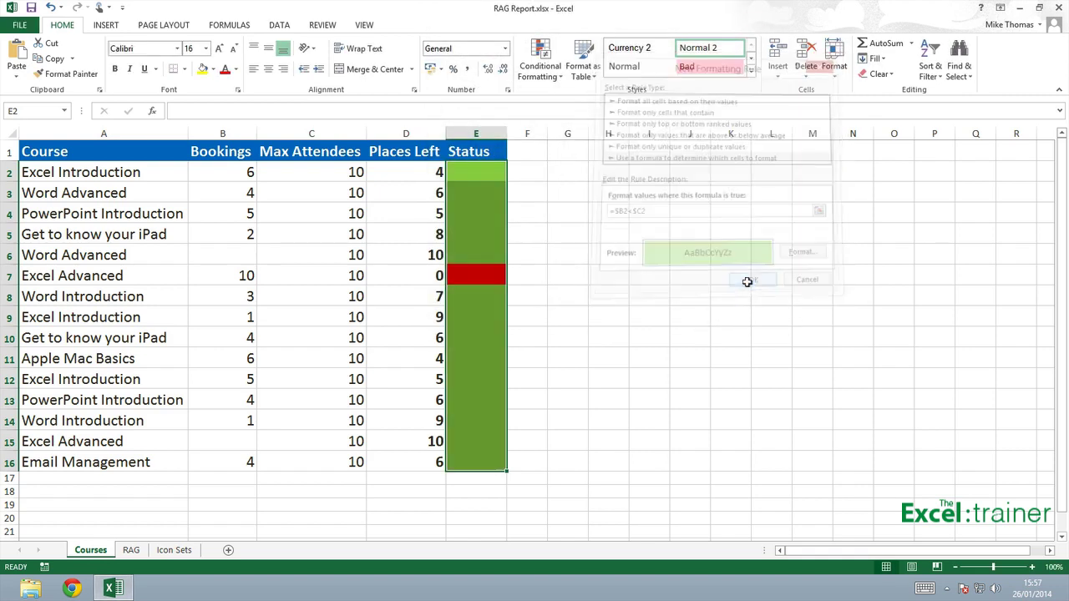
left_click(675, 289)
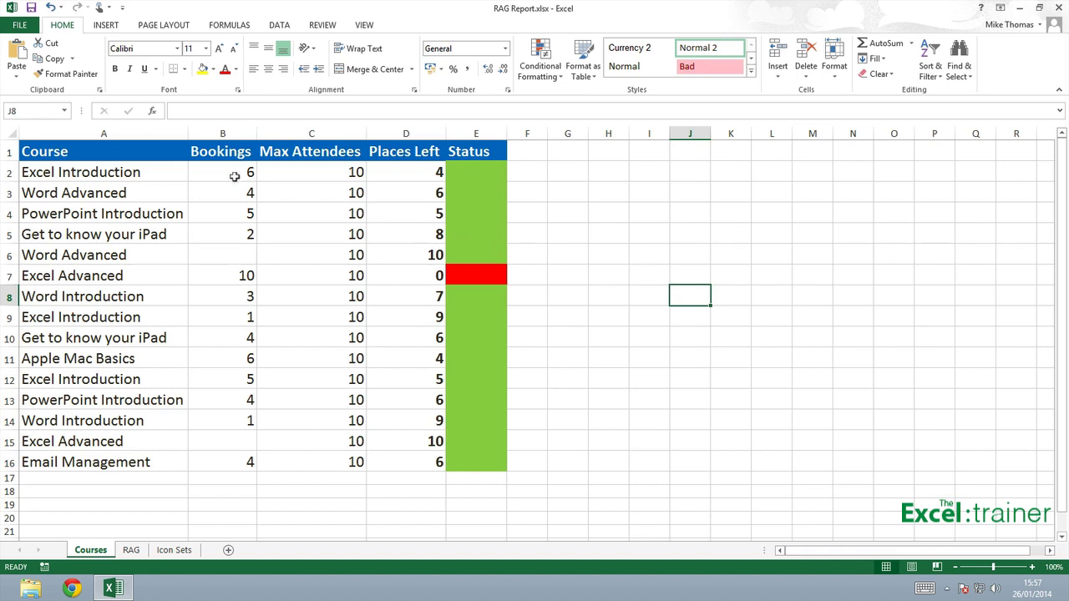
- Change the Bookings value for the Excel Introduction course in row 2 to 10
left_click(232, 174)
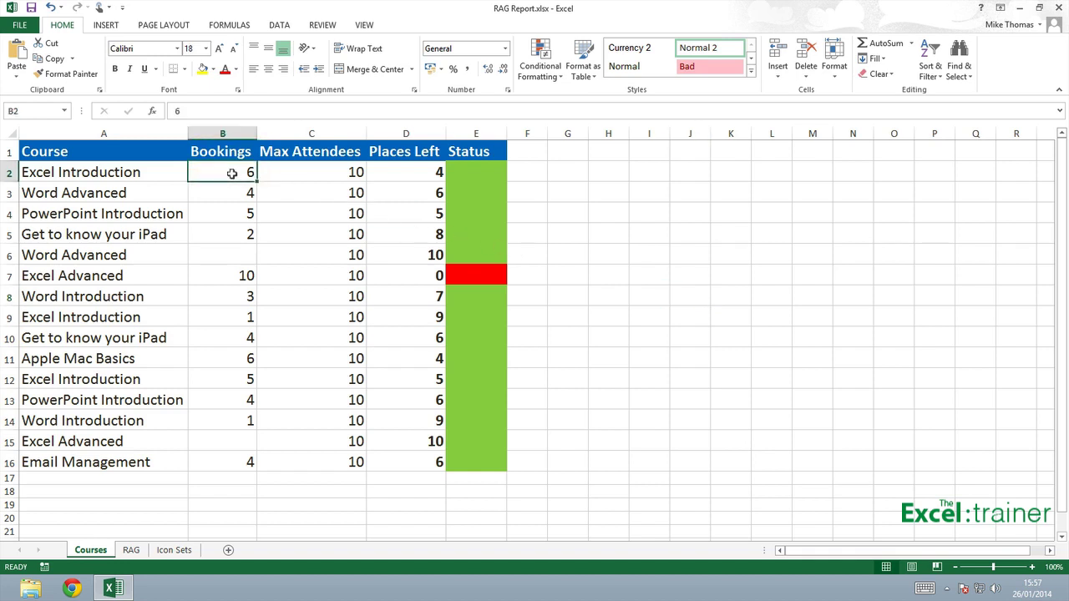
type("10")
key("Return")
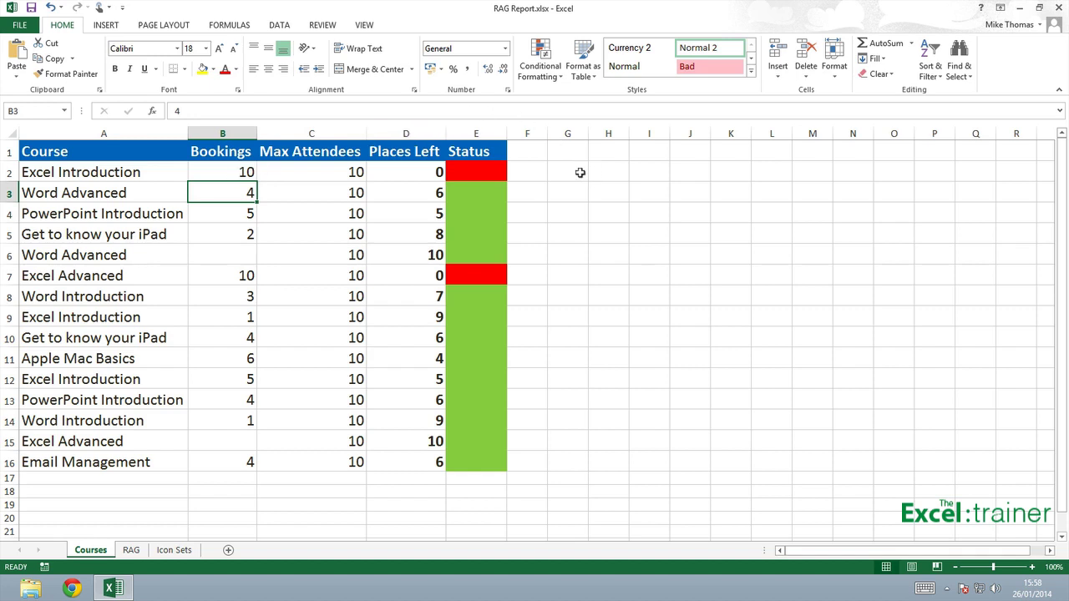
- Review this worksheet's conditional formatting rules, opening the =$B2<$C2 rule for inspection and closing everything without changes
left_click(553, 72)
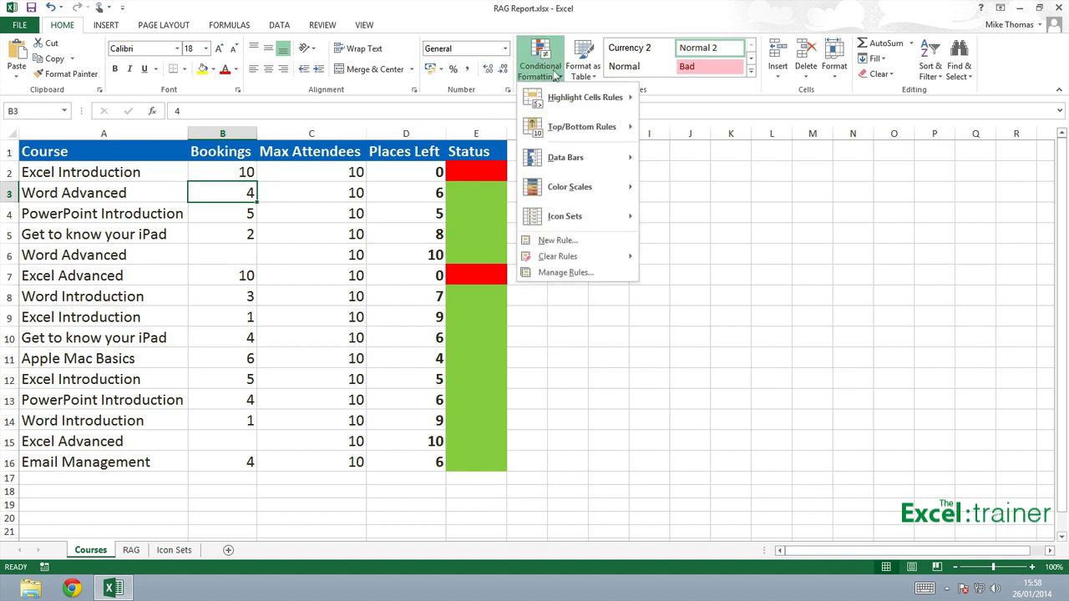
left_click(566, 273)
left_click(709, 105)
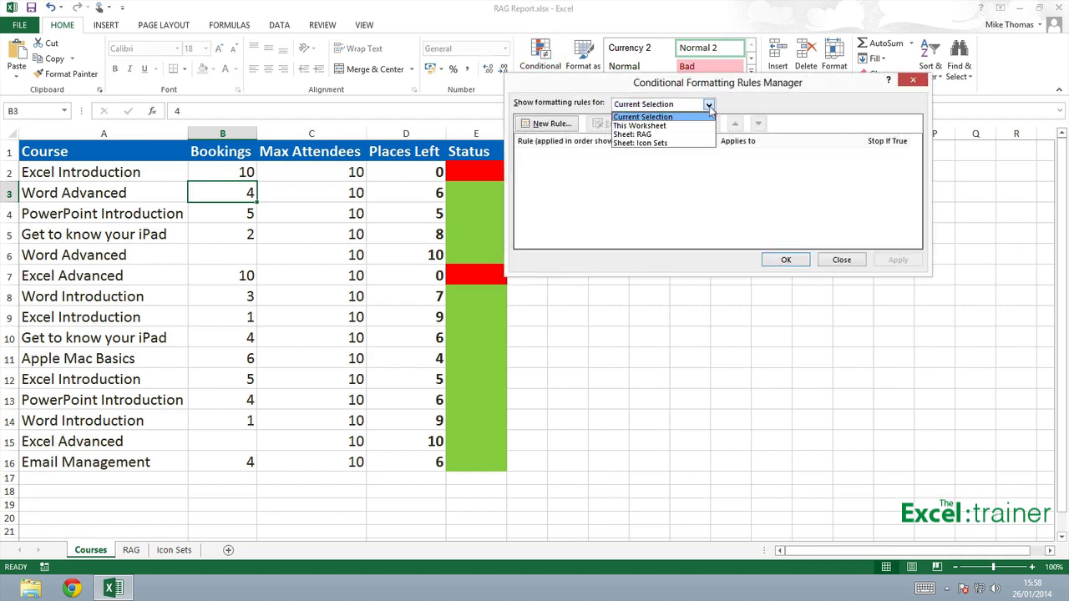
left_click(682, 126)
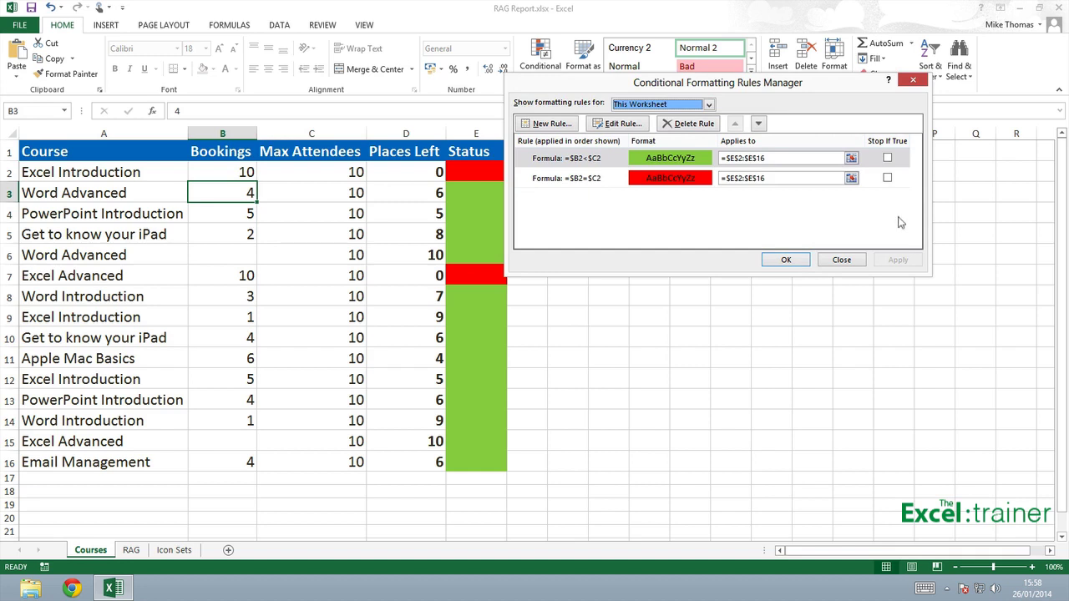
left_click(589, 160)
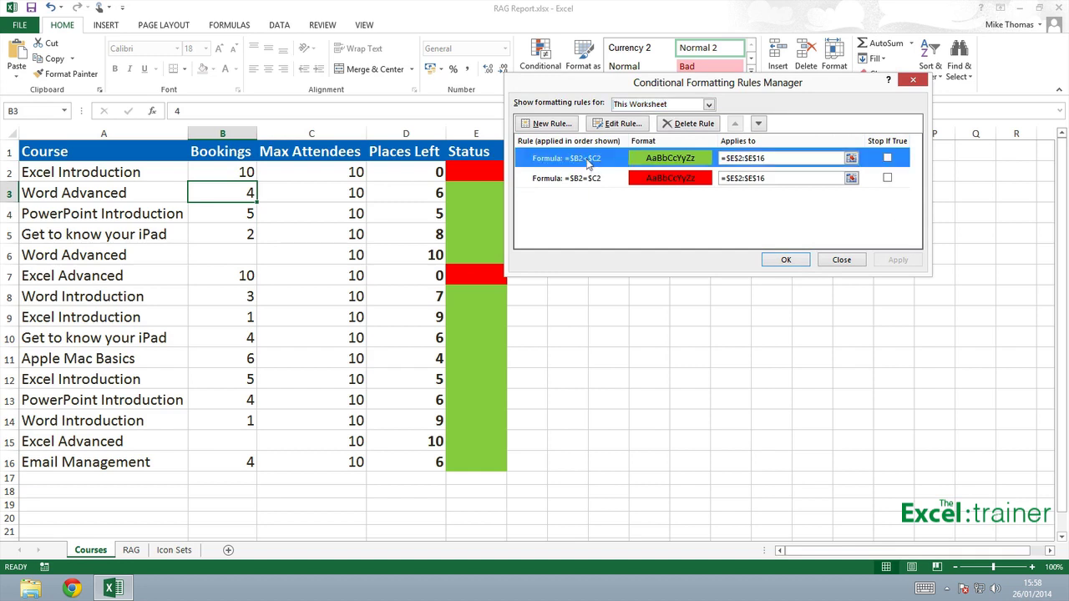
left_click(628, 123)
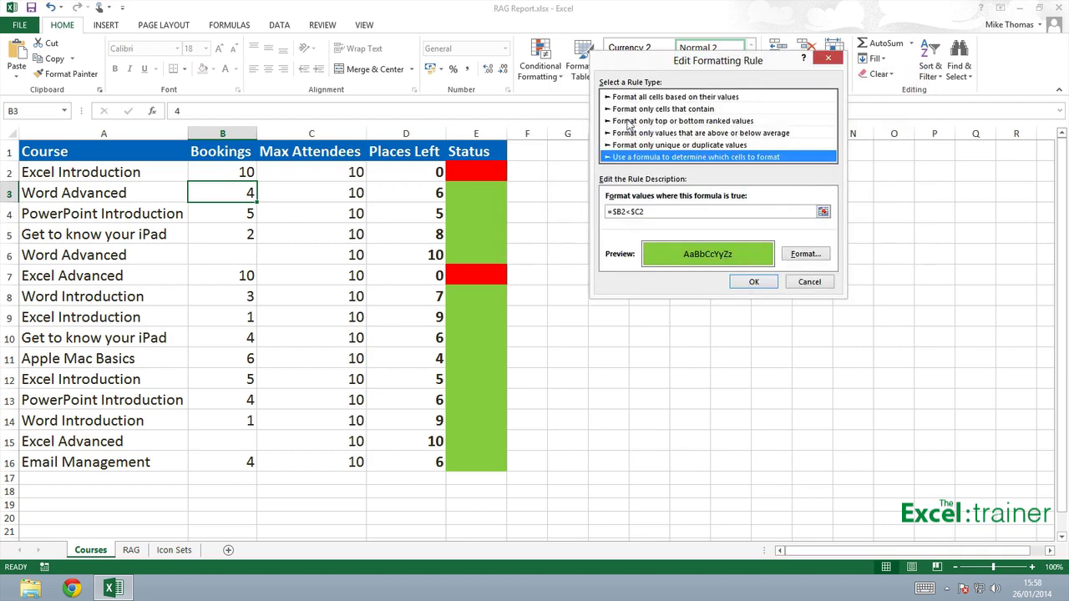
left_click(814, 286)
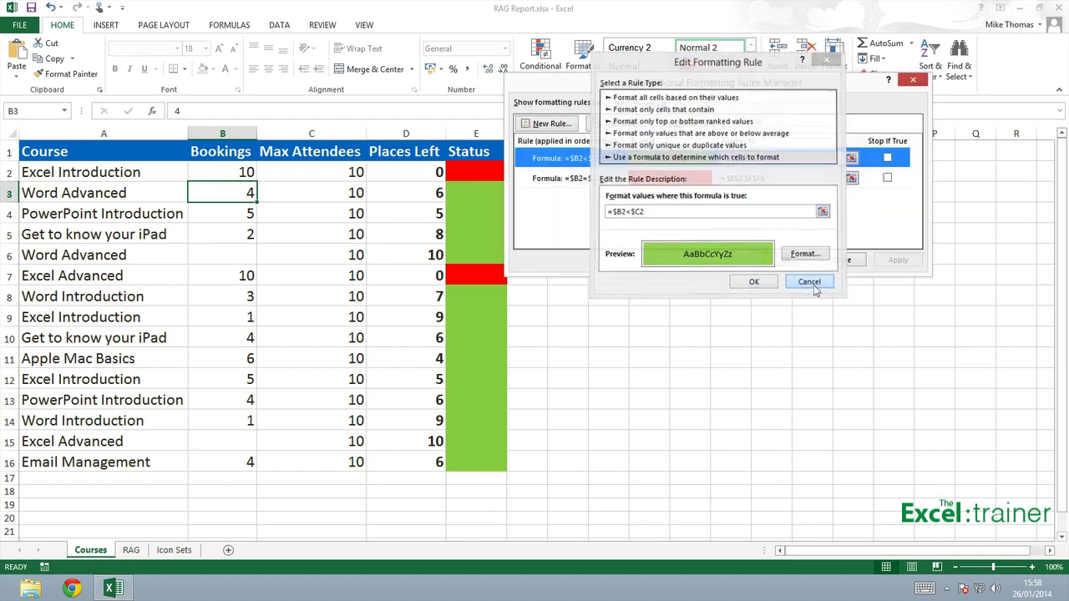
left_click(840, 260)
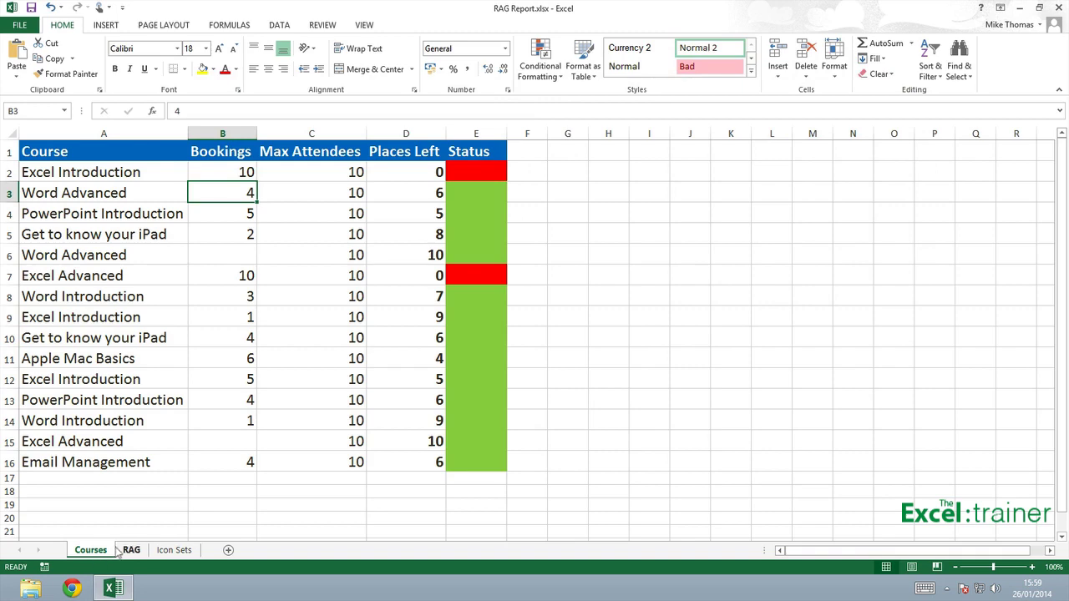
- On the RAG sheet, start a Text That Contains highlight rule for Status cells C2:C8 using the text Complete
left_click(131, 550)
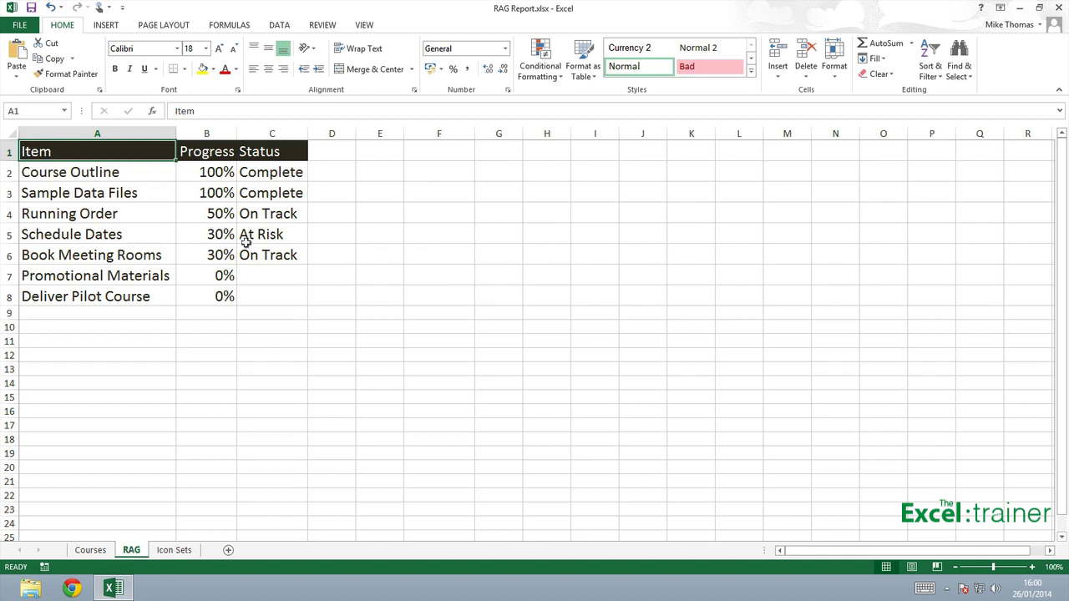
left_click_drag(267, 176, 261, 295)
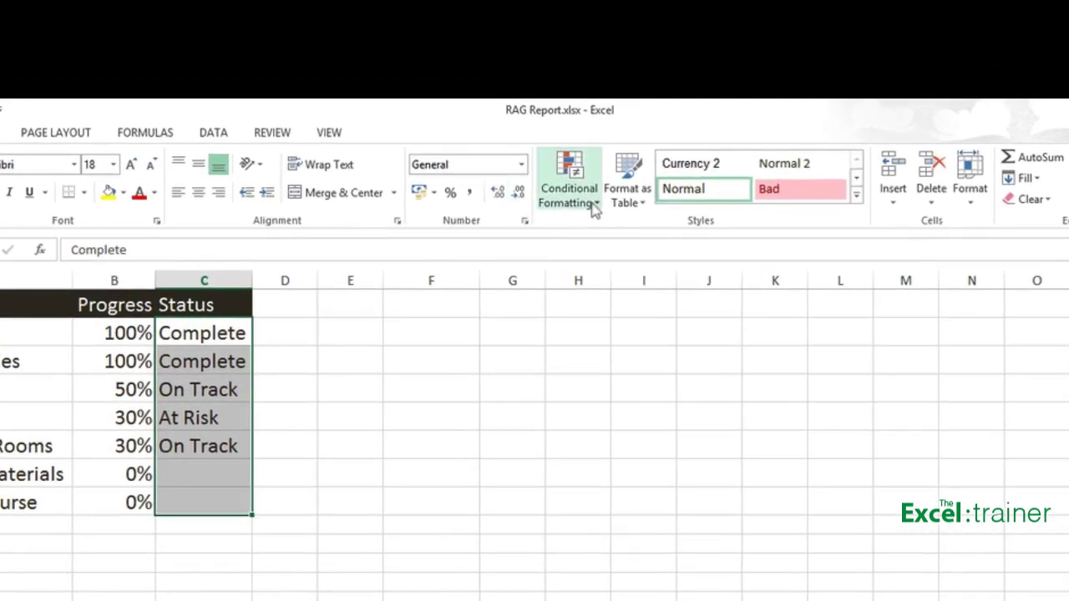
left_click(592, 207)
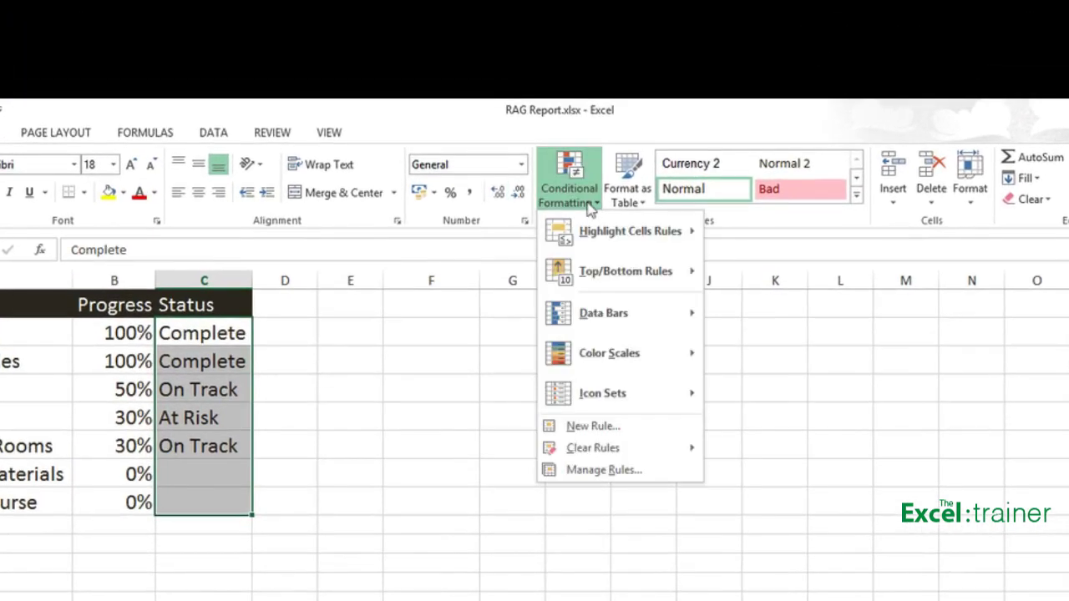
mouse_move(596, 236)
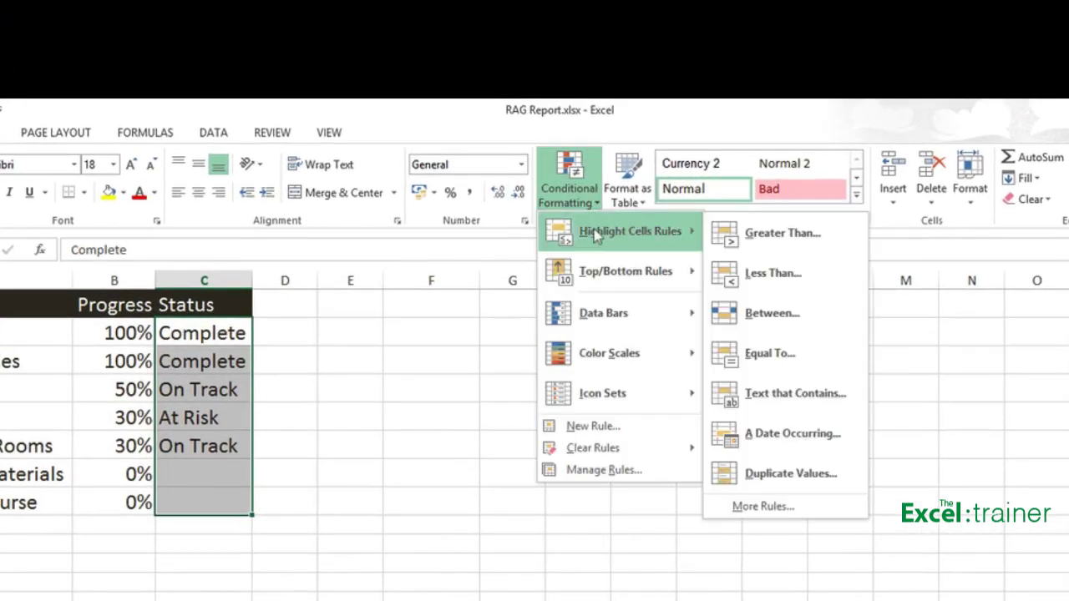
left_click(792, 399)
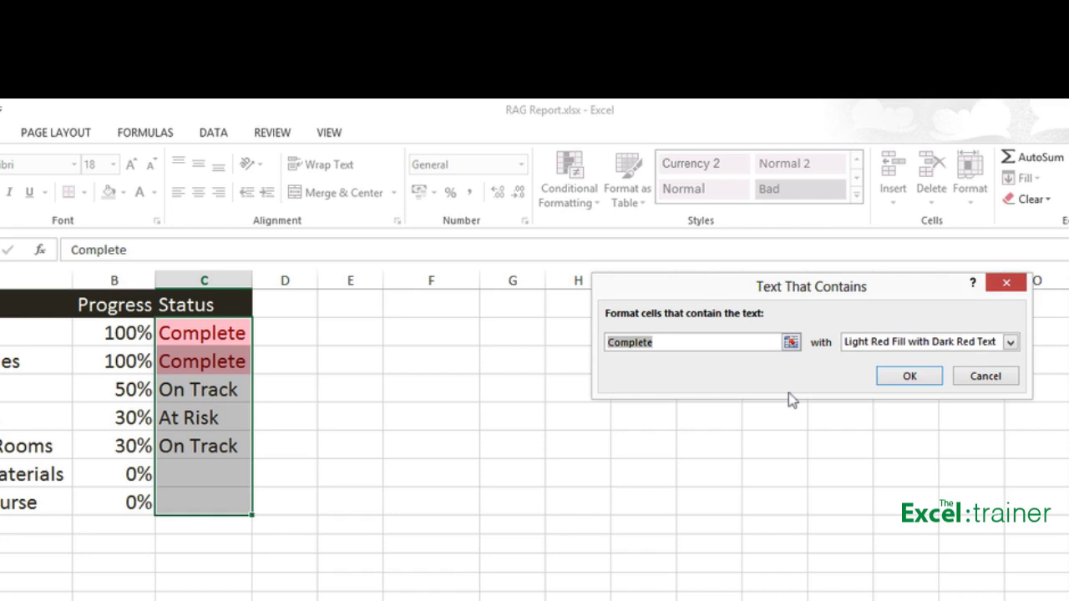
- Give the Complete rule a custom format with a light green background fill and apply it
left_click(1009, 343)
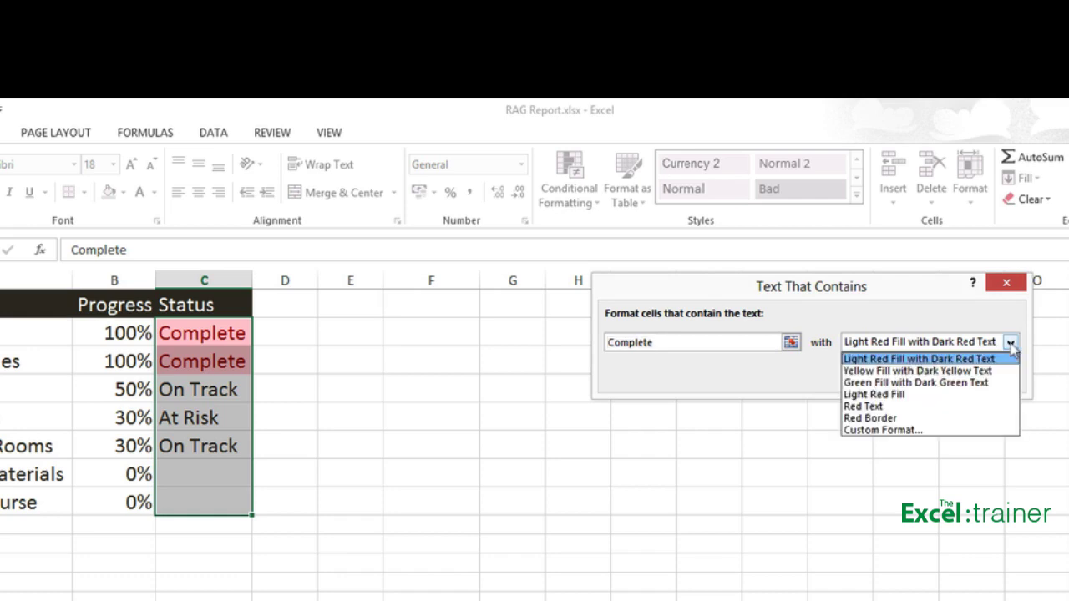
left_click(976, 430)
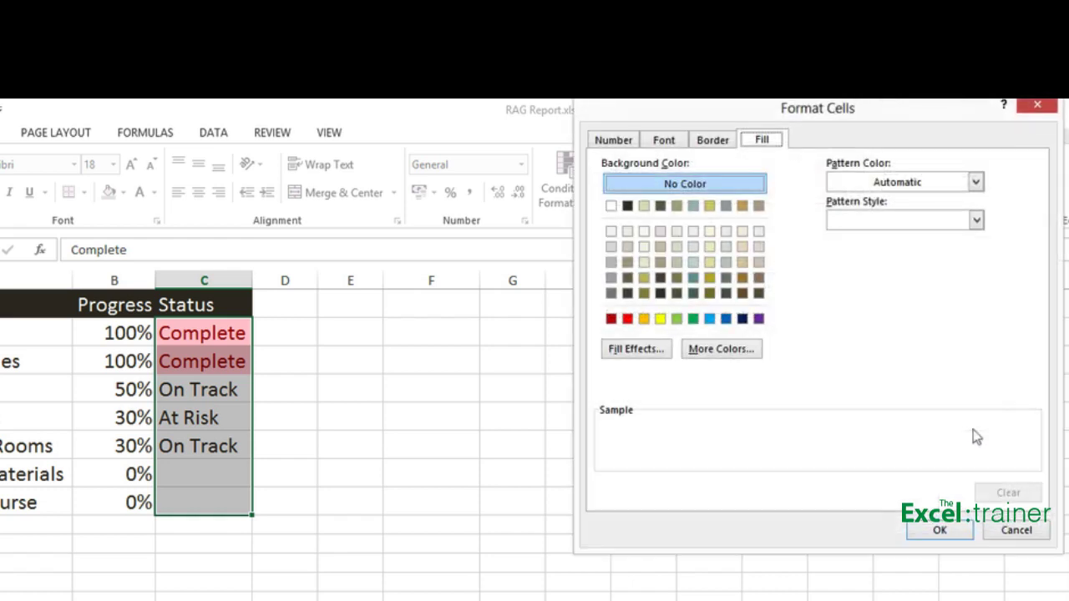
left_click(683, 319)
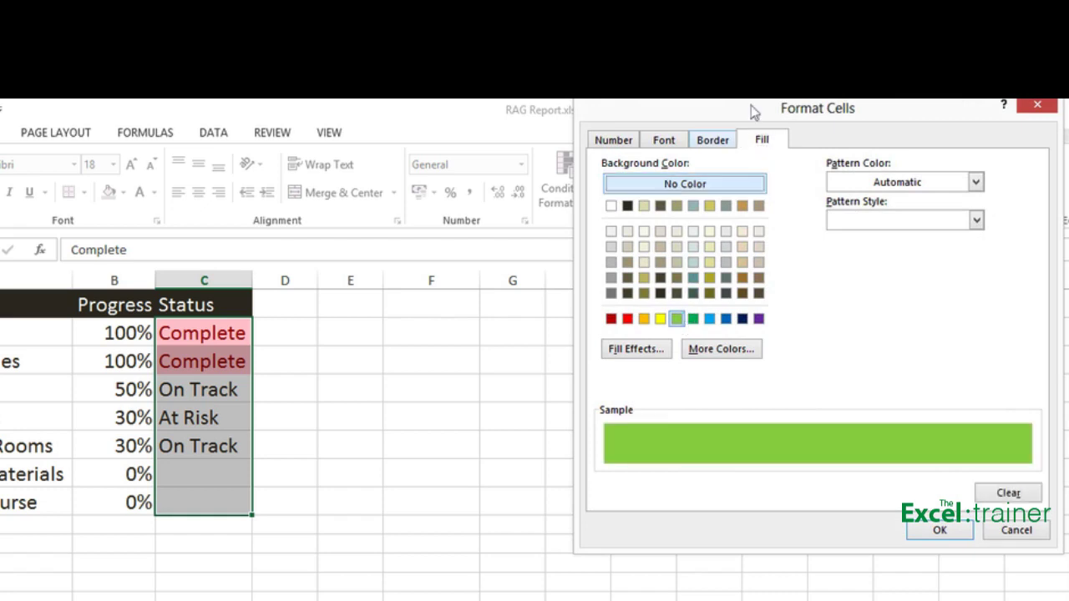
left_click(943, 535)
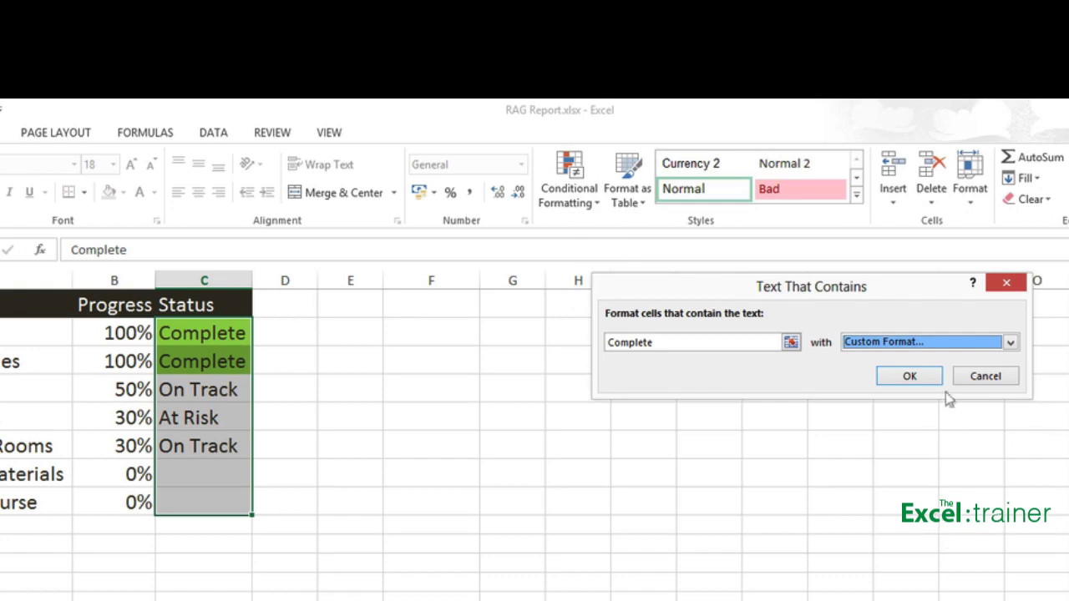
left_click(925, 377)
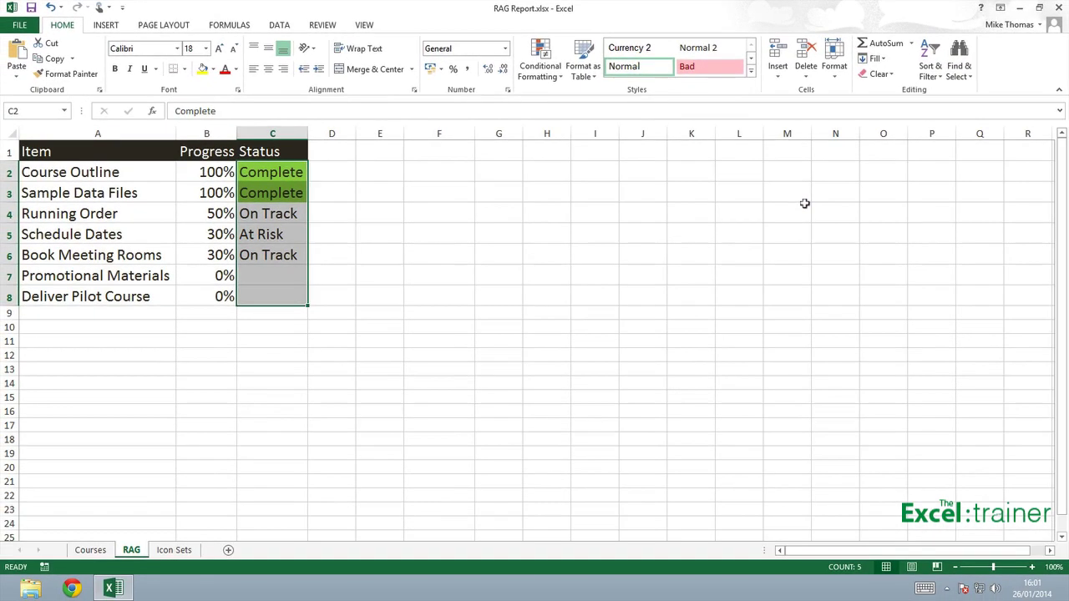
- Start a second Text That Contains rule for the selected Status cells, matching the text On Track
left_click(552, 77)
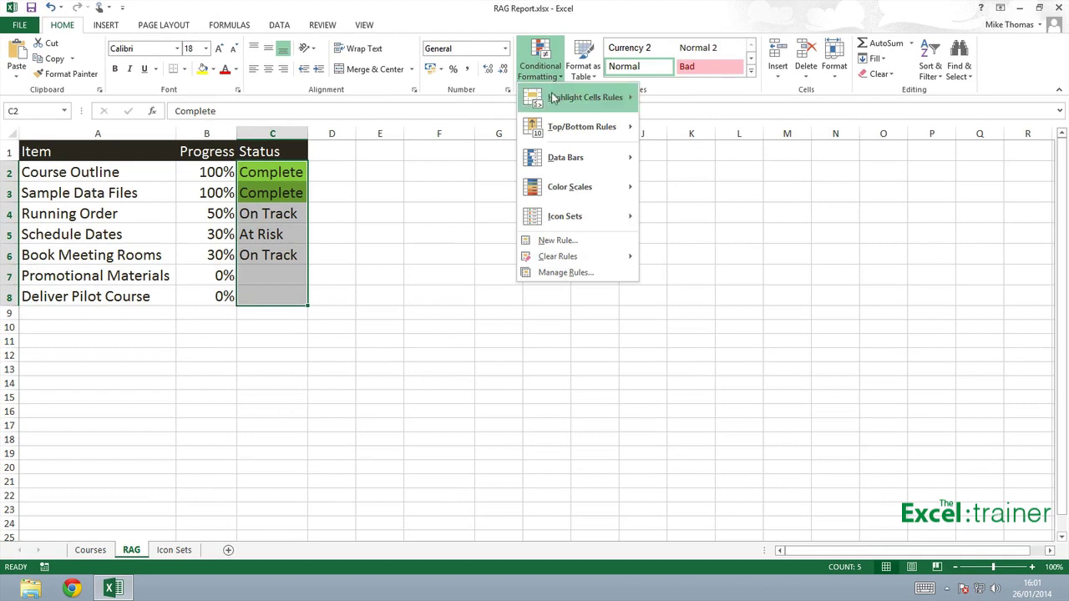
mouse_move(555, 99)
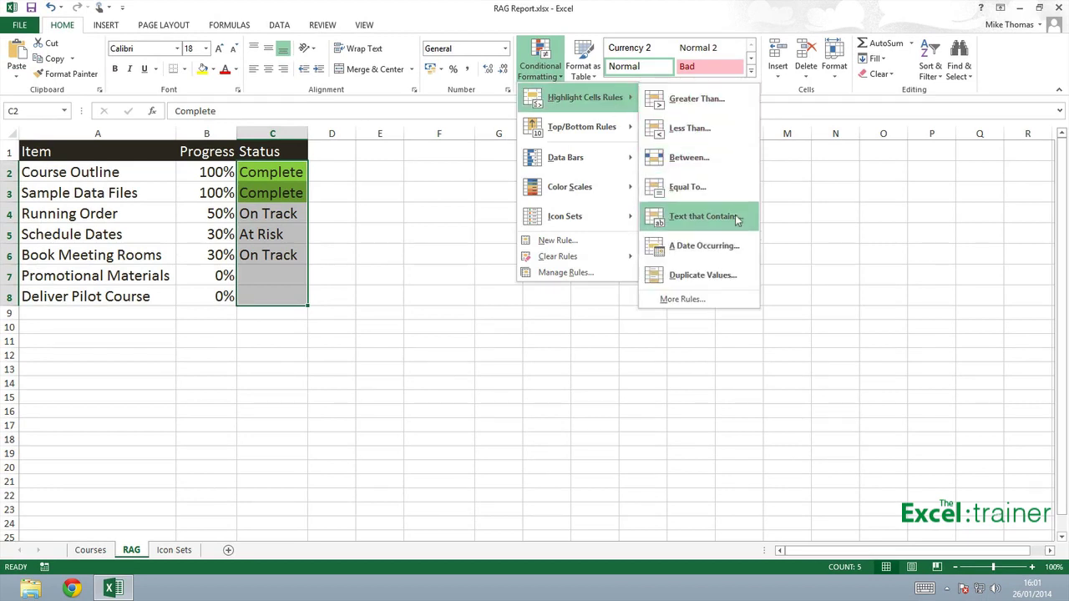
left_click(704, 217)
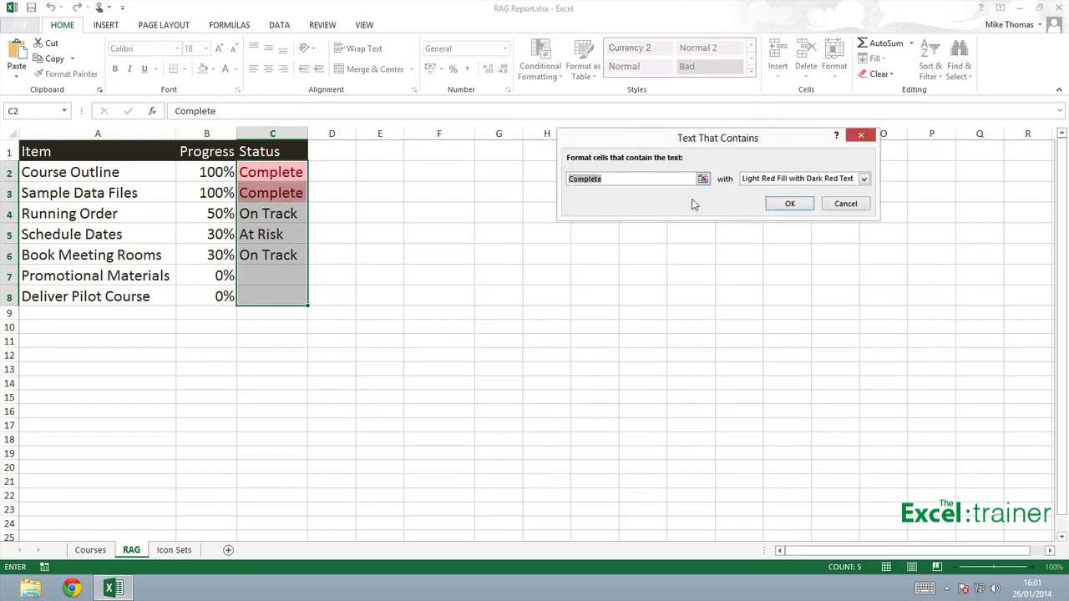
type("On Track")
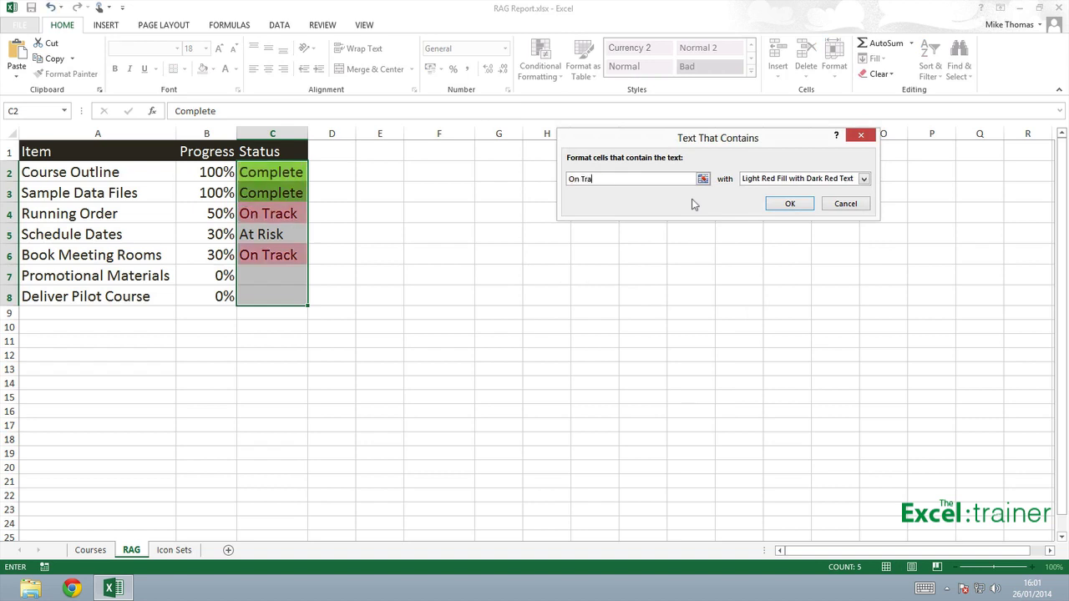
- Give the On Track rule a custom format with an orange background fill and apply it
left_click(864, 179)
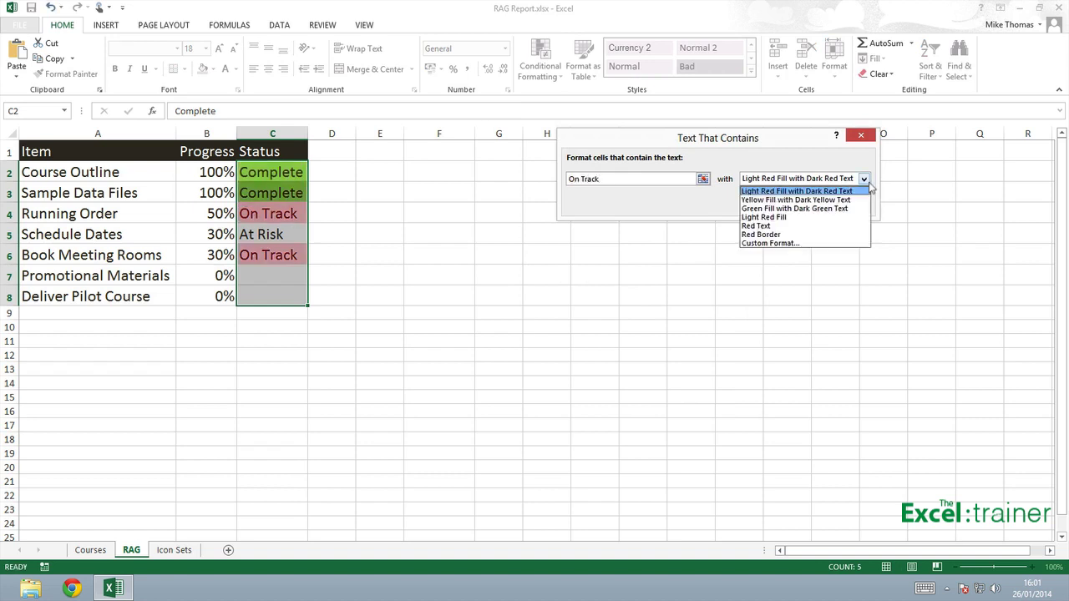
left_click(792, 244)
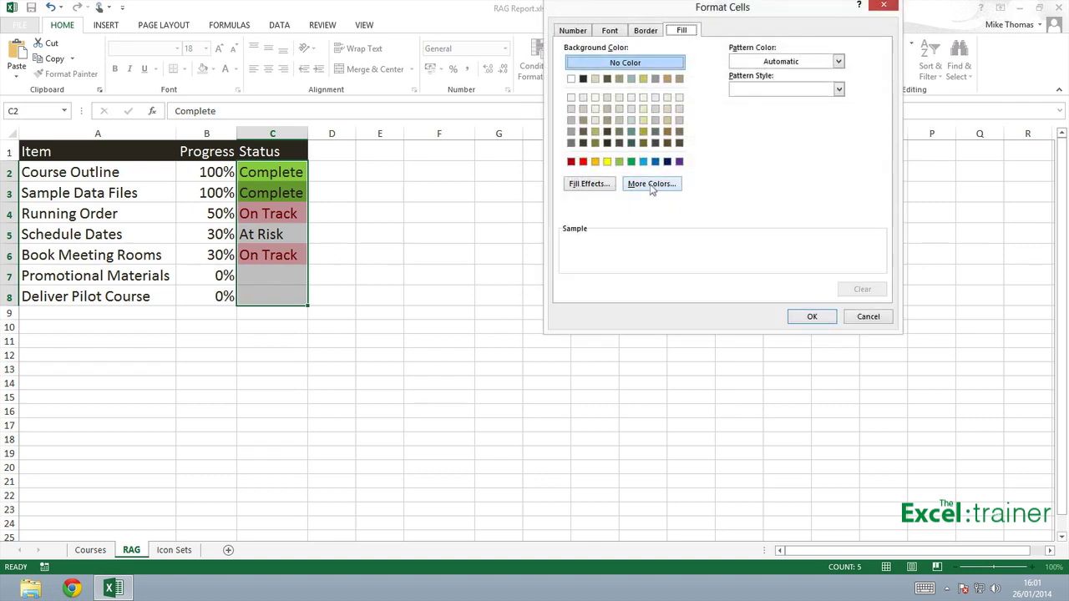
left_click(594, 162)
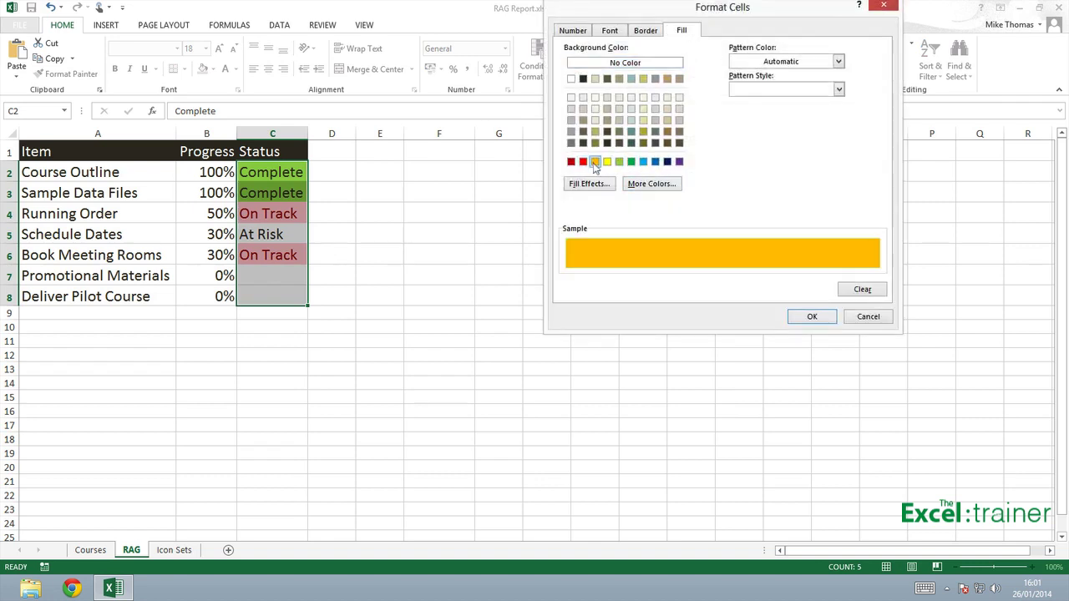
left_click(823, 318)
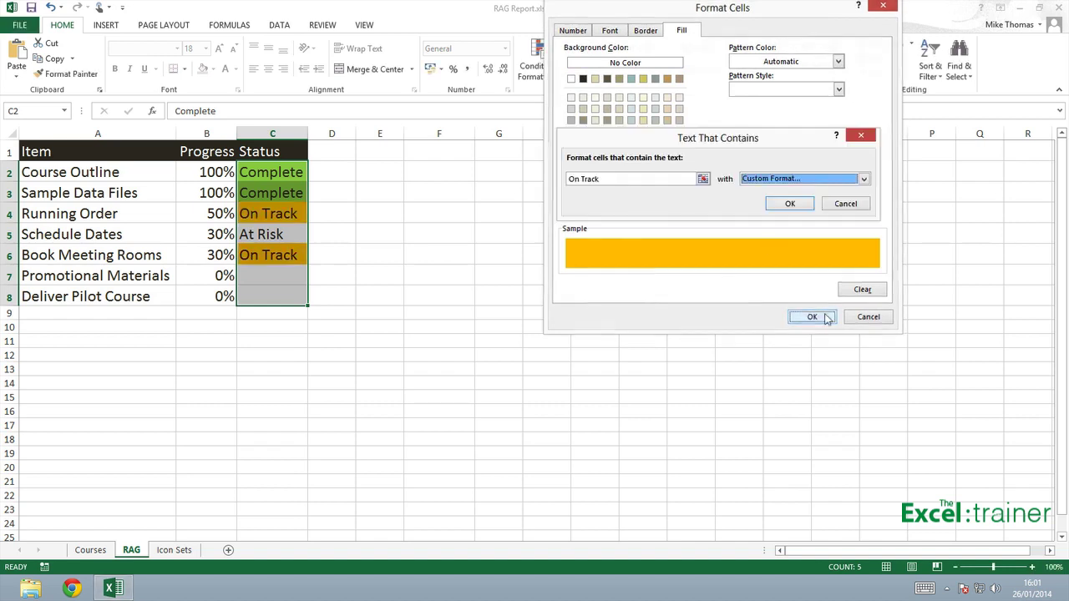
left_click(787, 205)
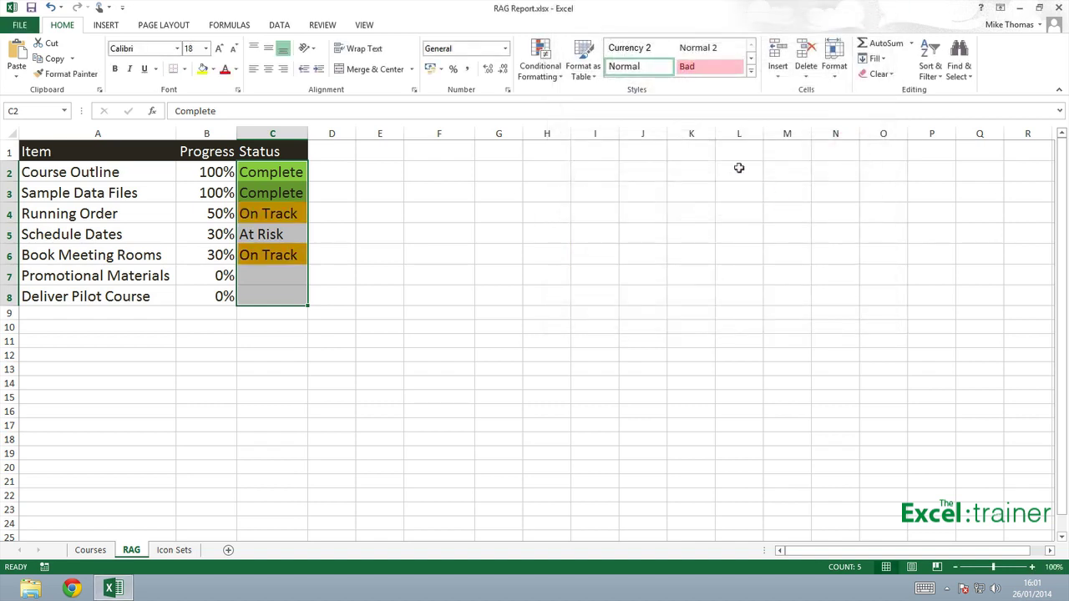
- Start a third Text That Contains rule for the selected Status cells, matching the text At Risk
left_click(540, 66)
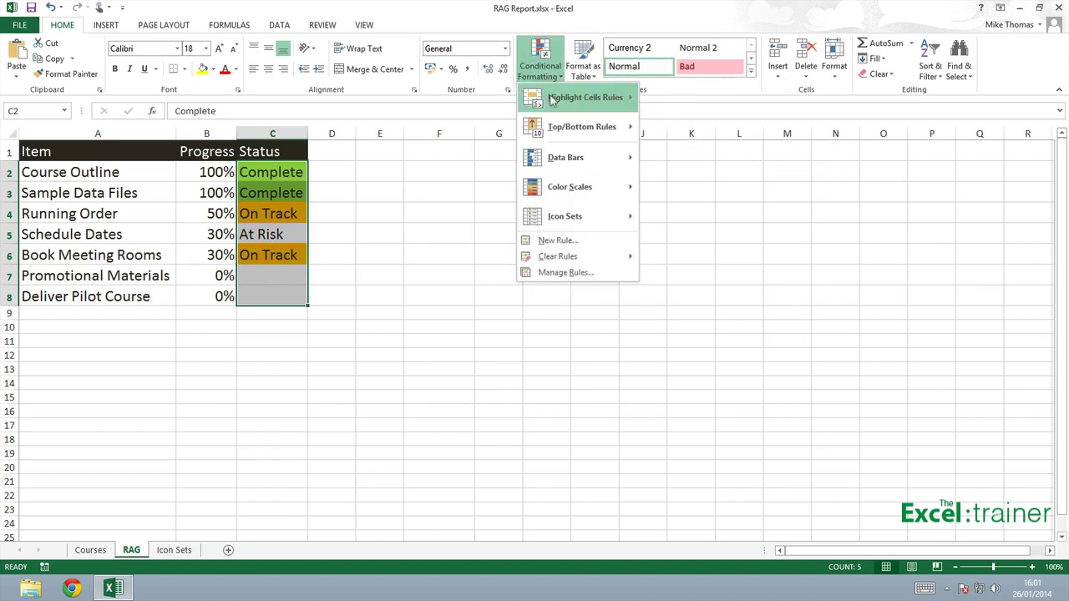
mouse_move(576, 98)
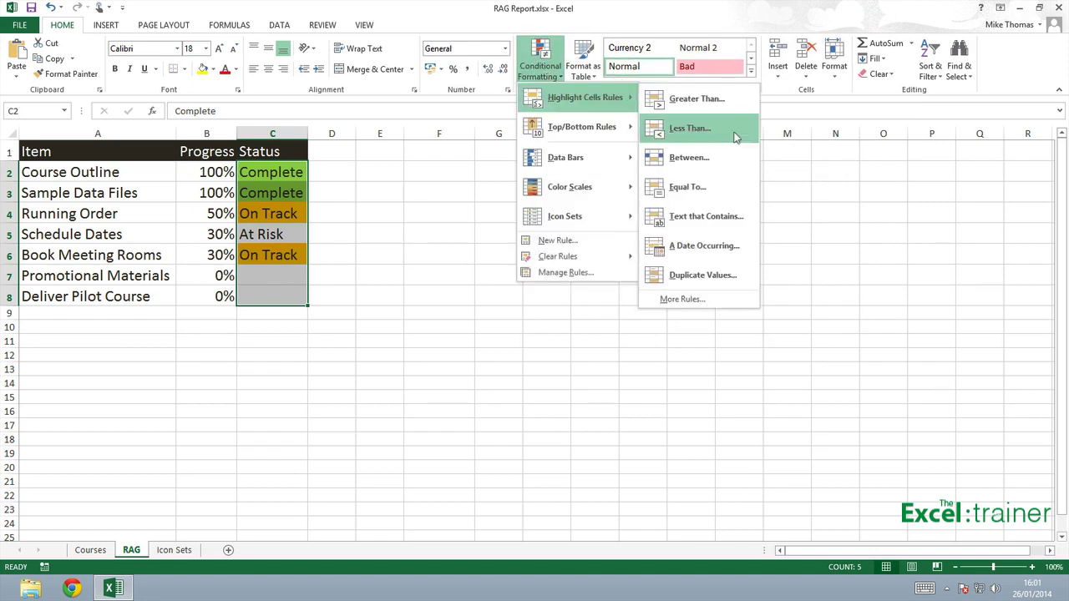
left_click(735, 215)
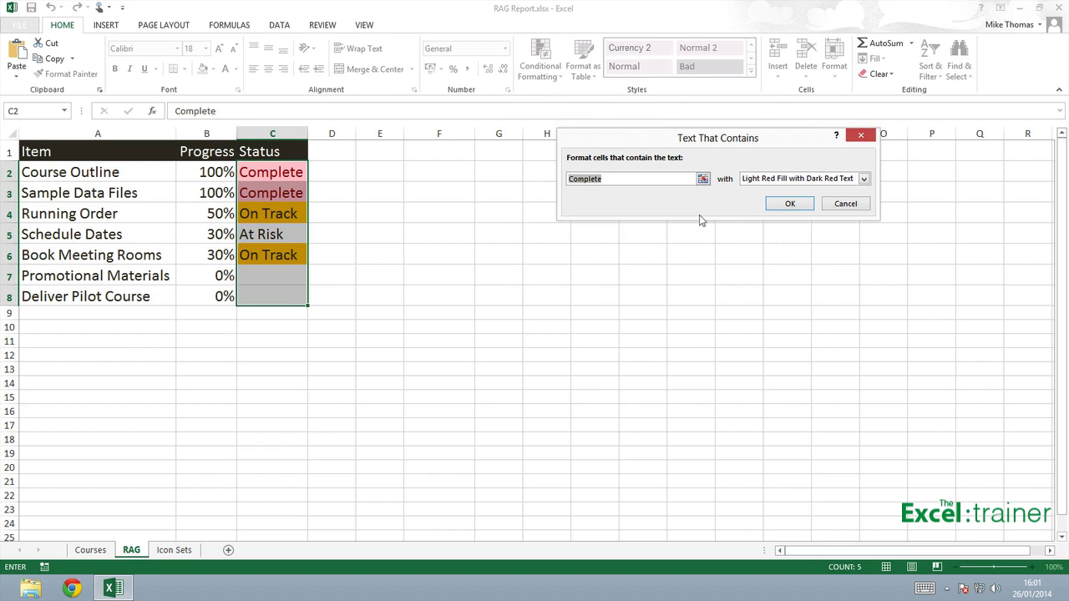
type("At Risk")
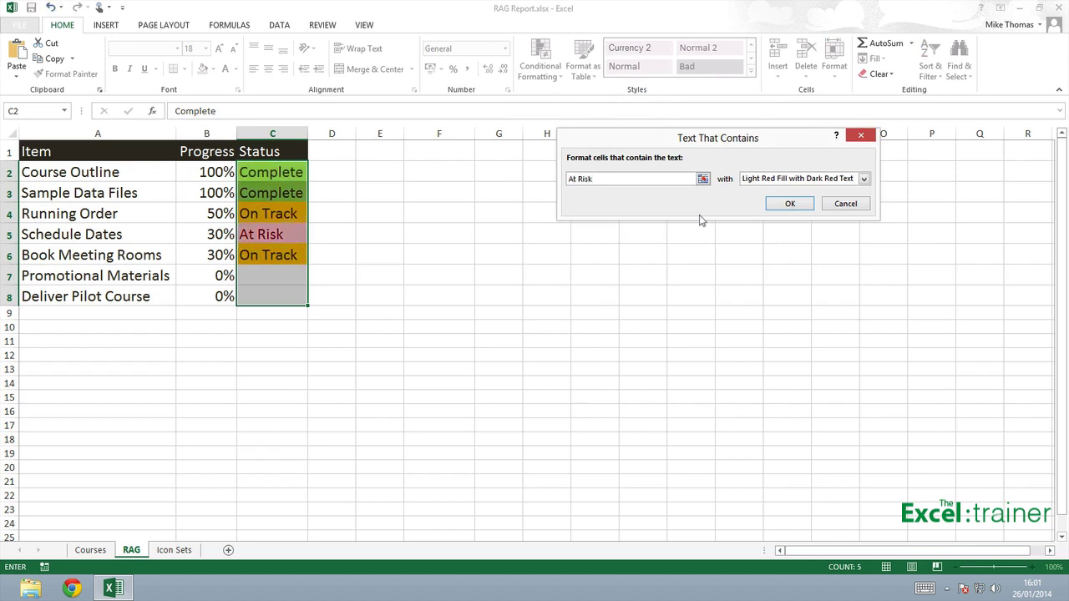
- Give the At Risk rule a custom format with a red background fill and apply it
left_click(801, 179)
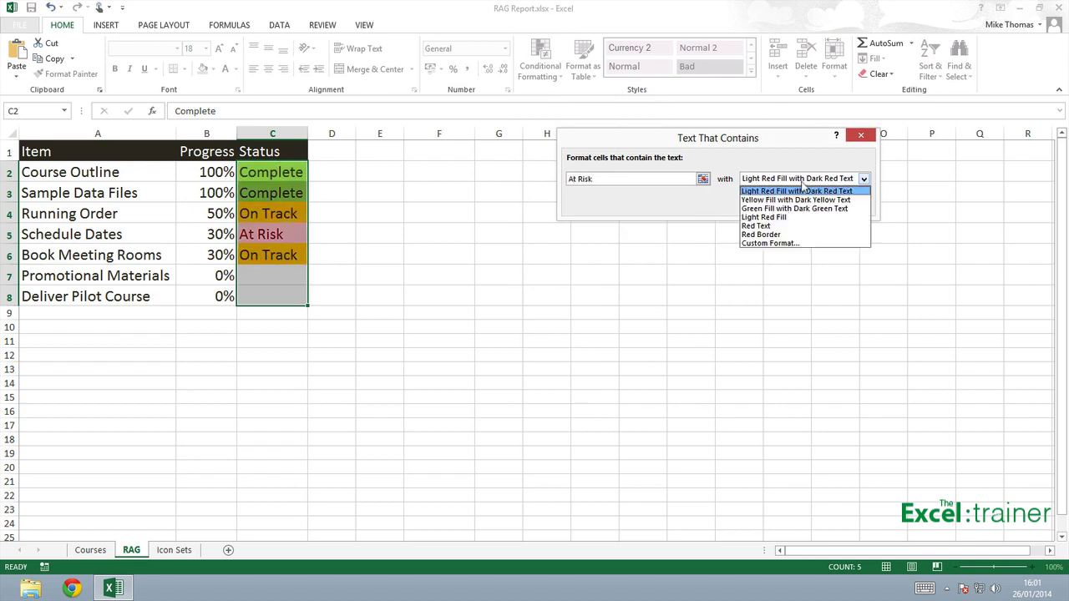
left_click(778, 243)
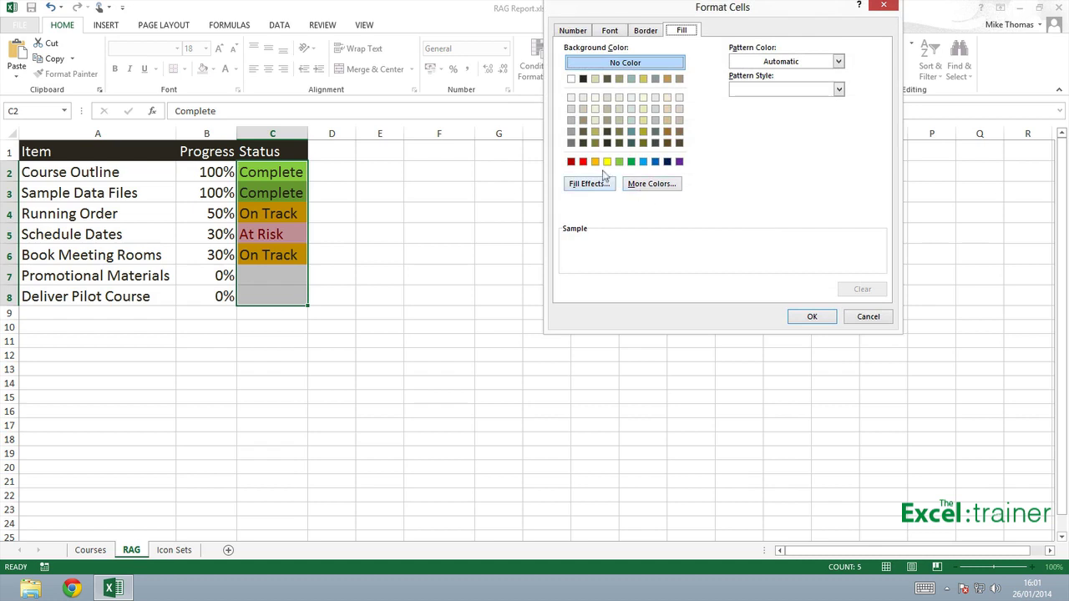
left_click(583, 162)
left_click(814, 315)
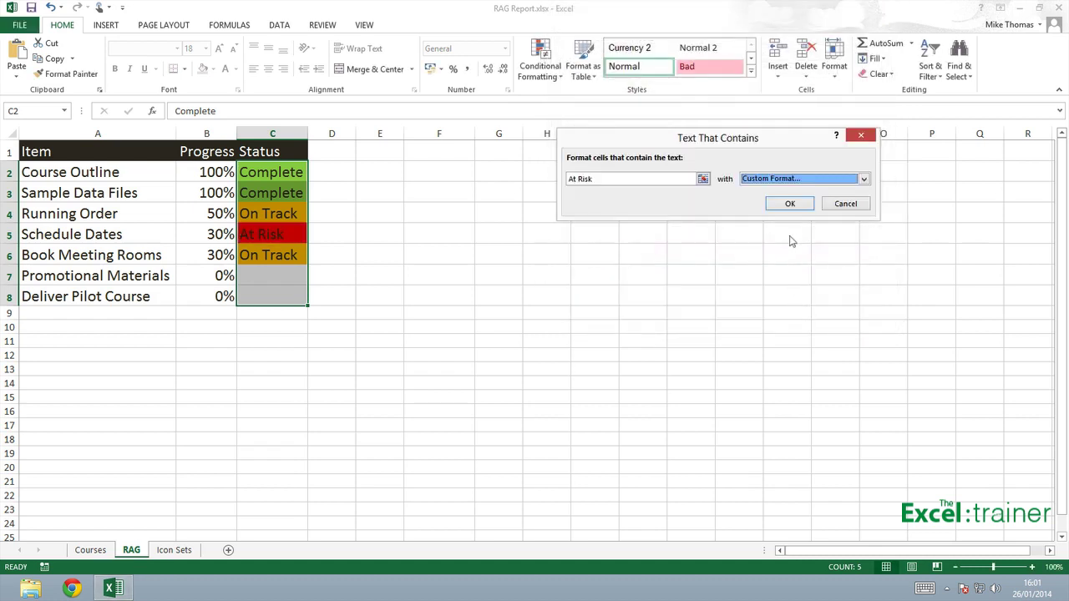
left_click(789, 204)
left_click(458, 250)
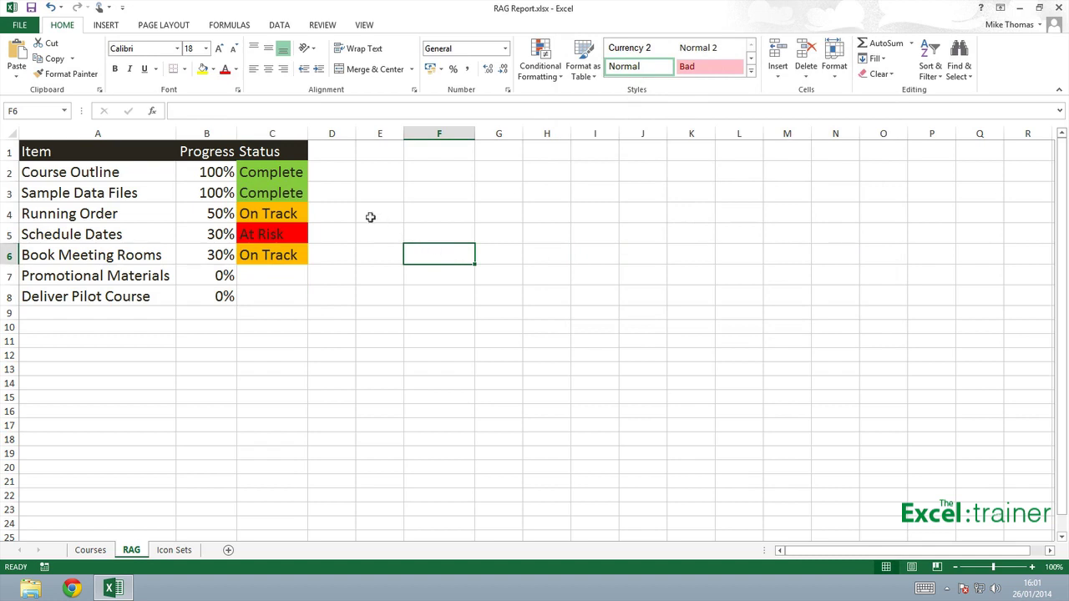
- Make the text of the Status cells C2:C8 white and bold
left_click_drag(290, 173, 261, 298)
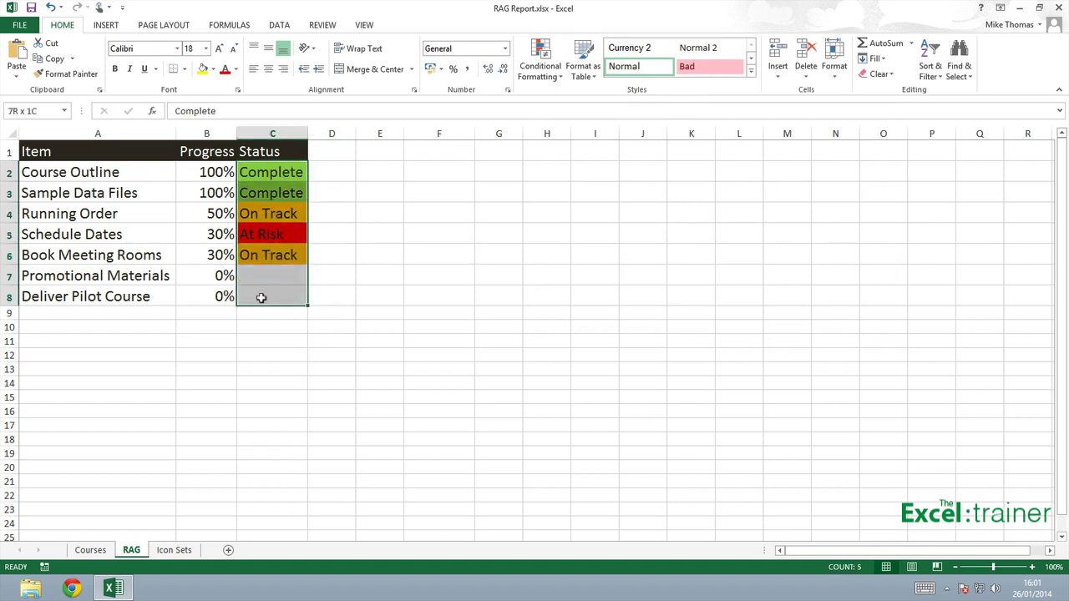
left_click(237, 70)
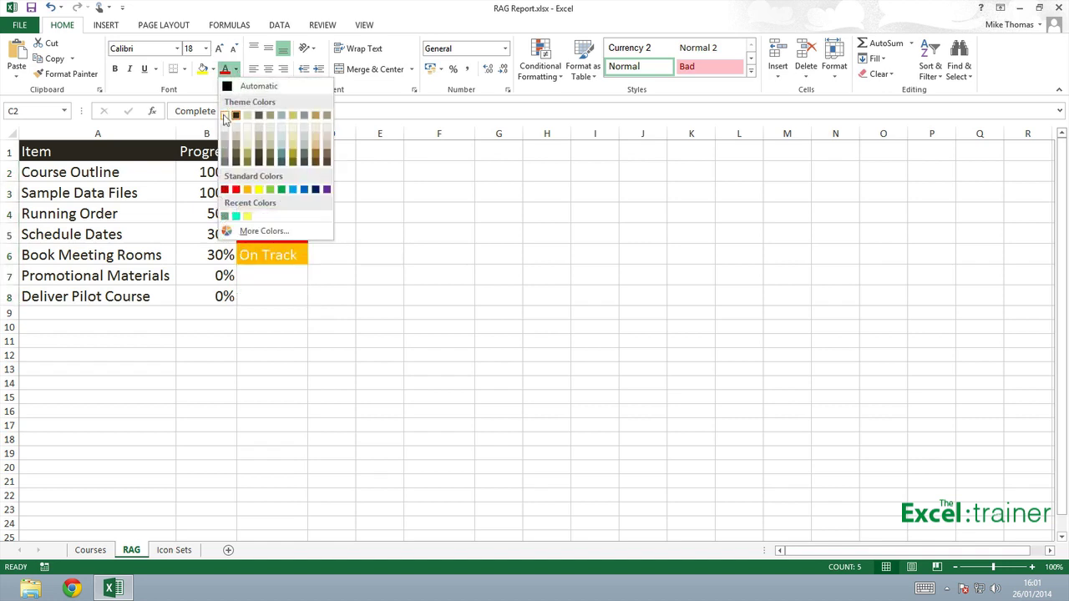
left_click(224, 117)
left_click(518, 229)
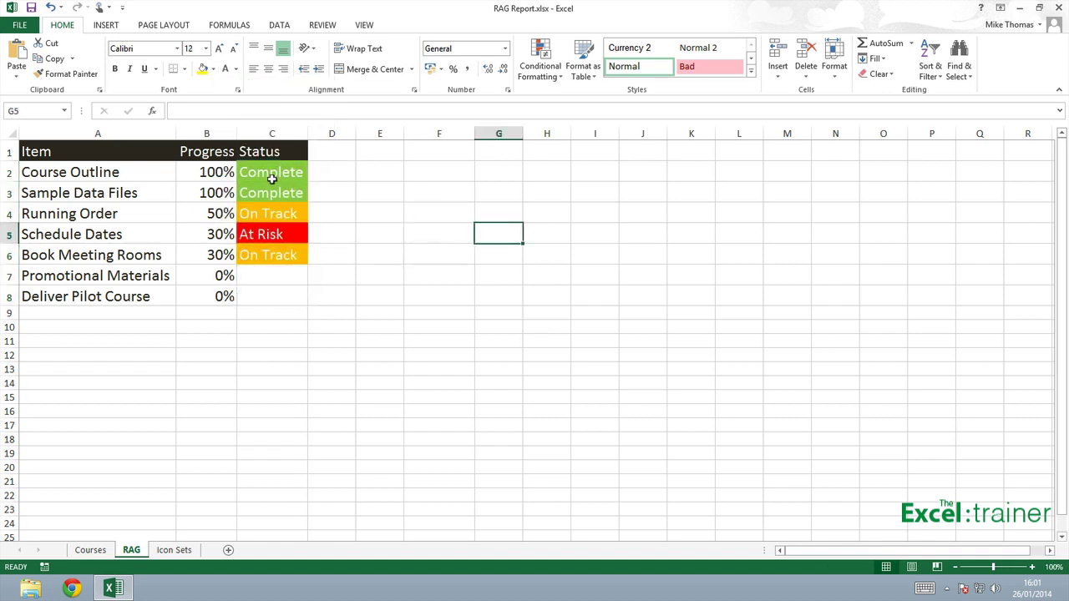
left_click_drag(275, 174, 258, 293)
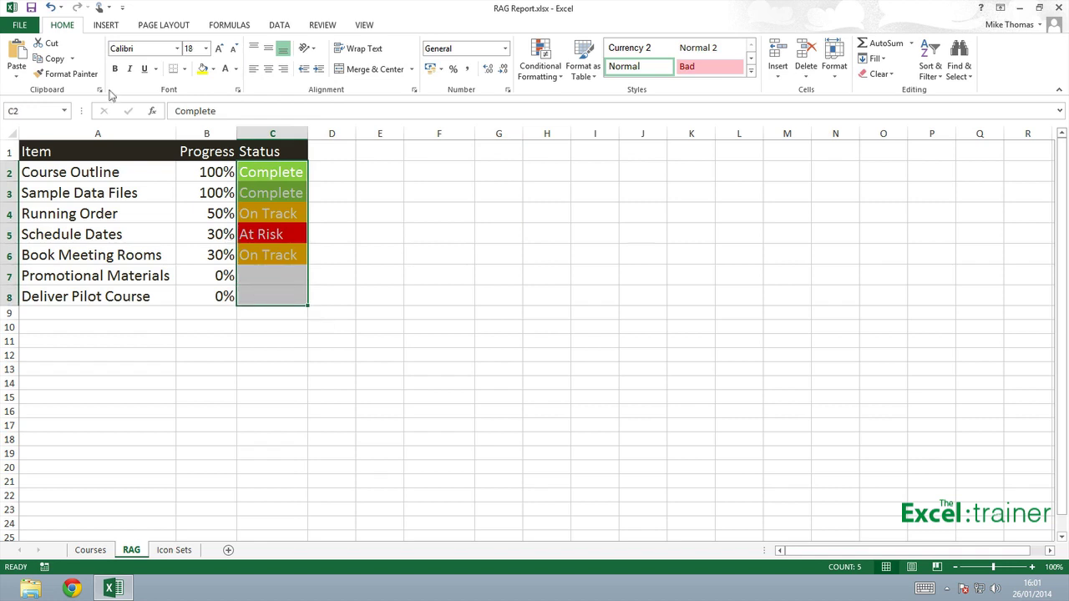
left_click(114, 69)
left_click(501, 211)
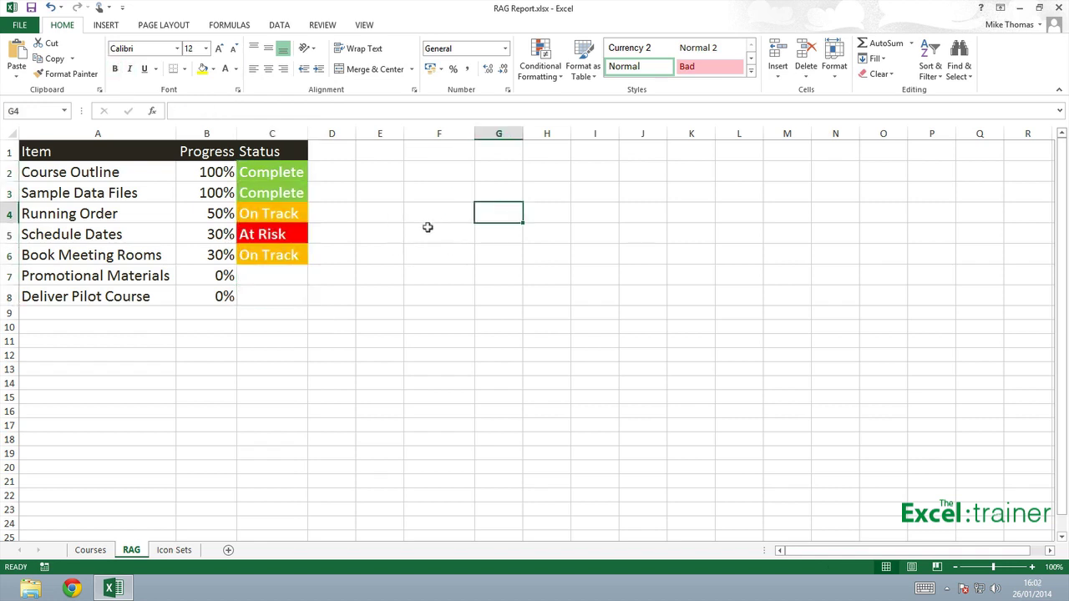
- Enter At Risk as the status of Promotional Materials and change the status of Book Meeting Rooms to Complete
left_click(275, 273)
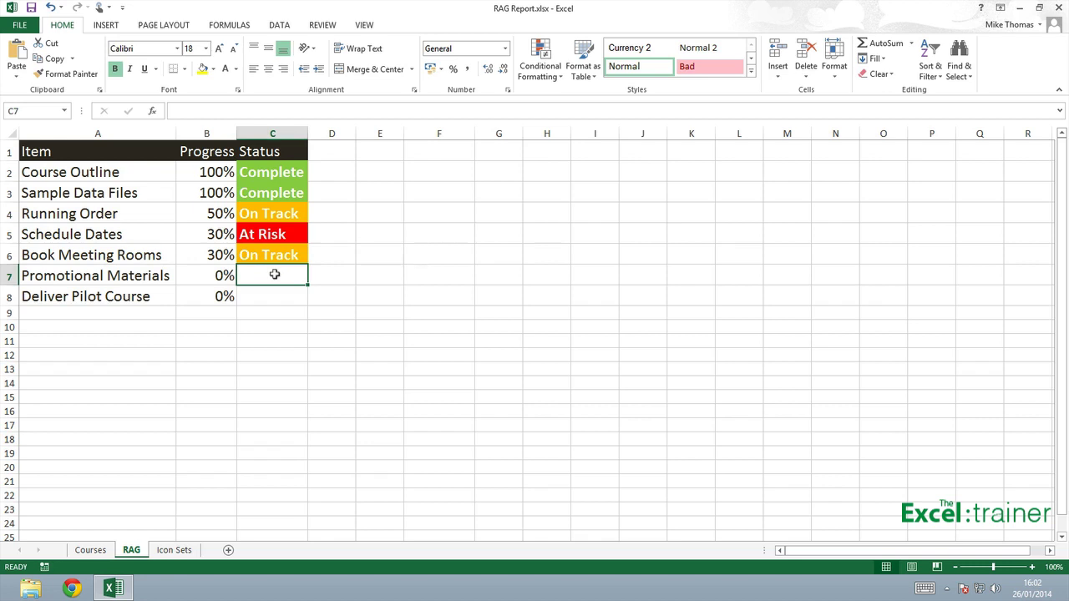
type("At Risk")
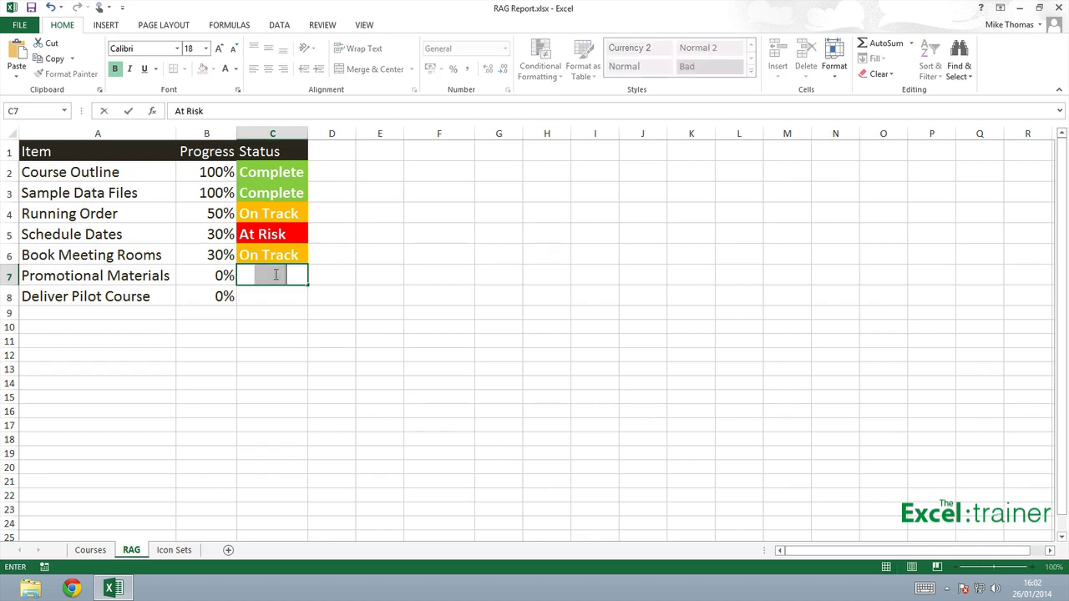
key("Return")
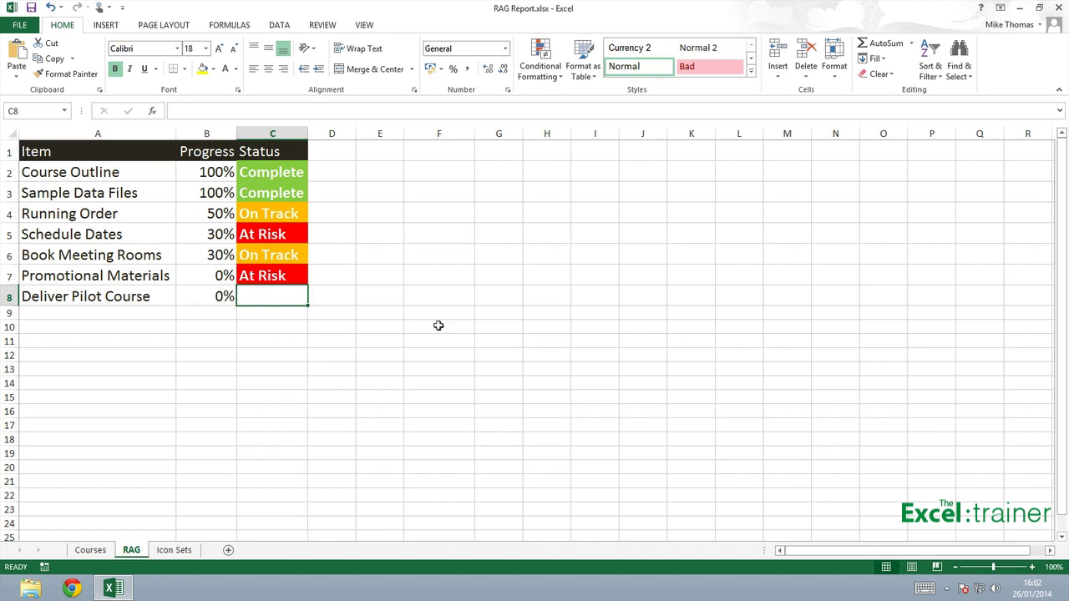
left_click(284, 259)
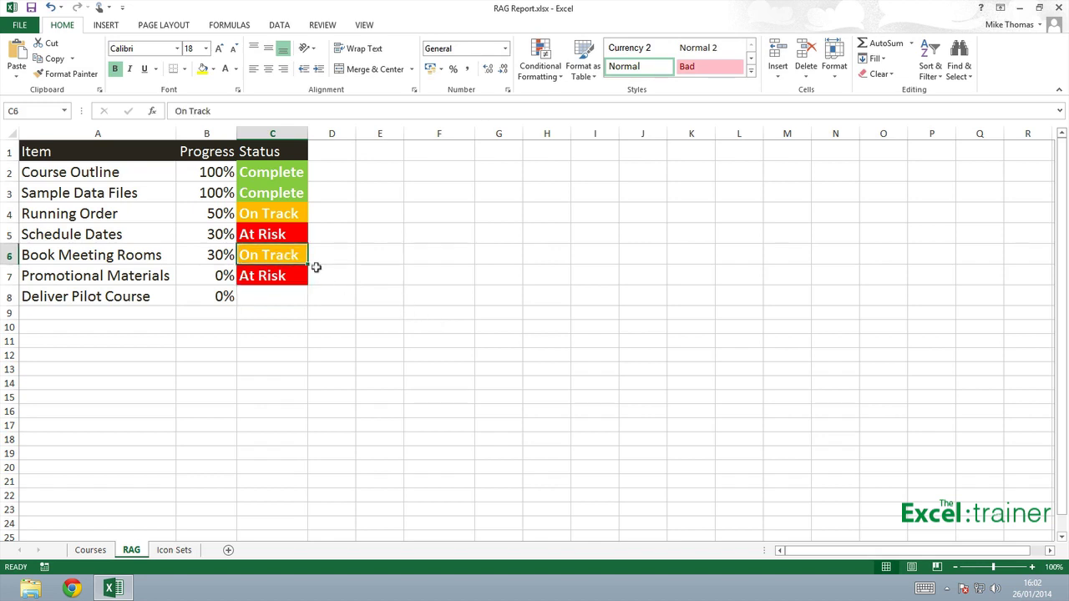
type("Complete")
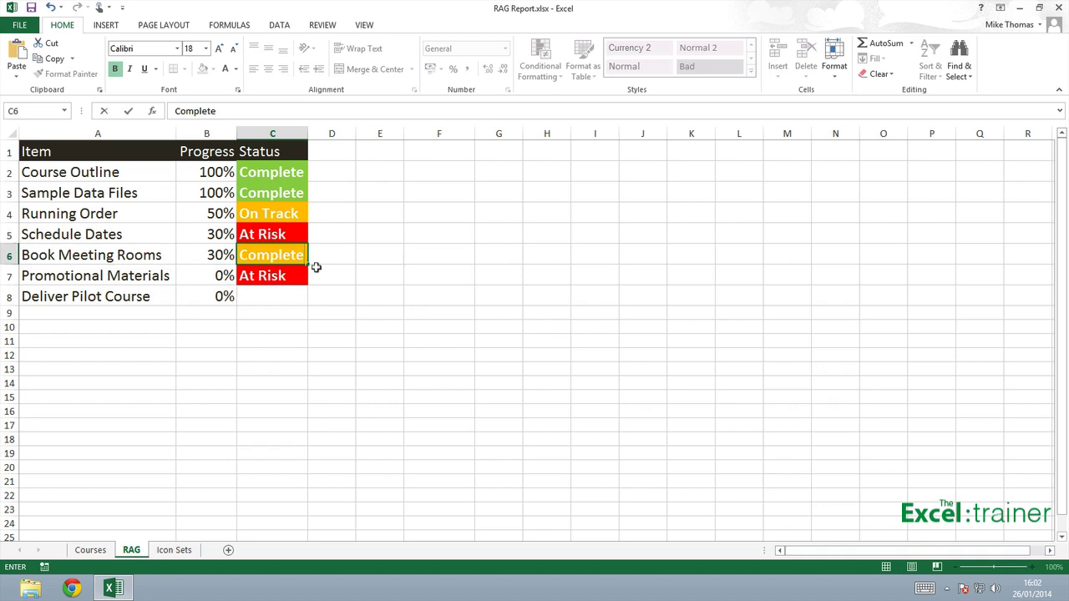
key("Return")
key("Down")
key("Down")
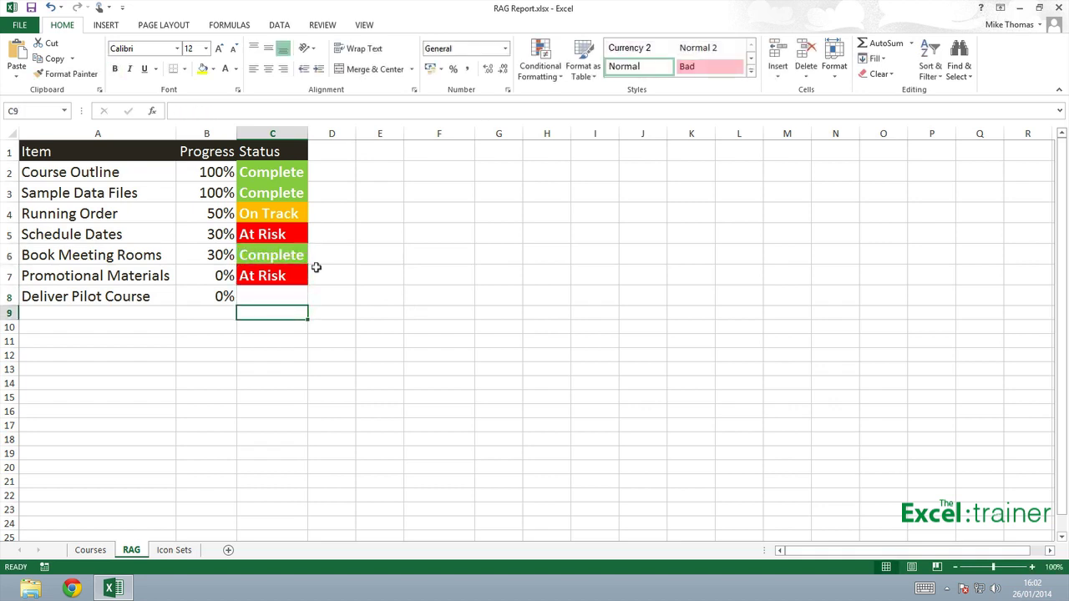